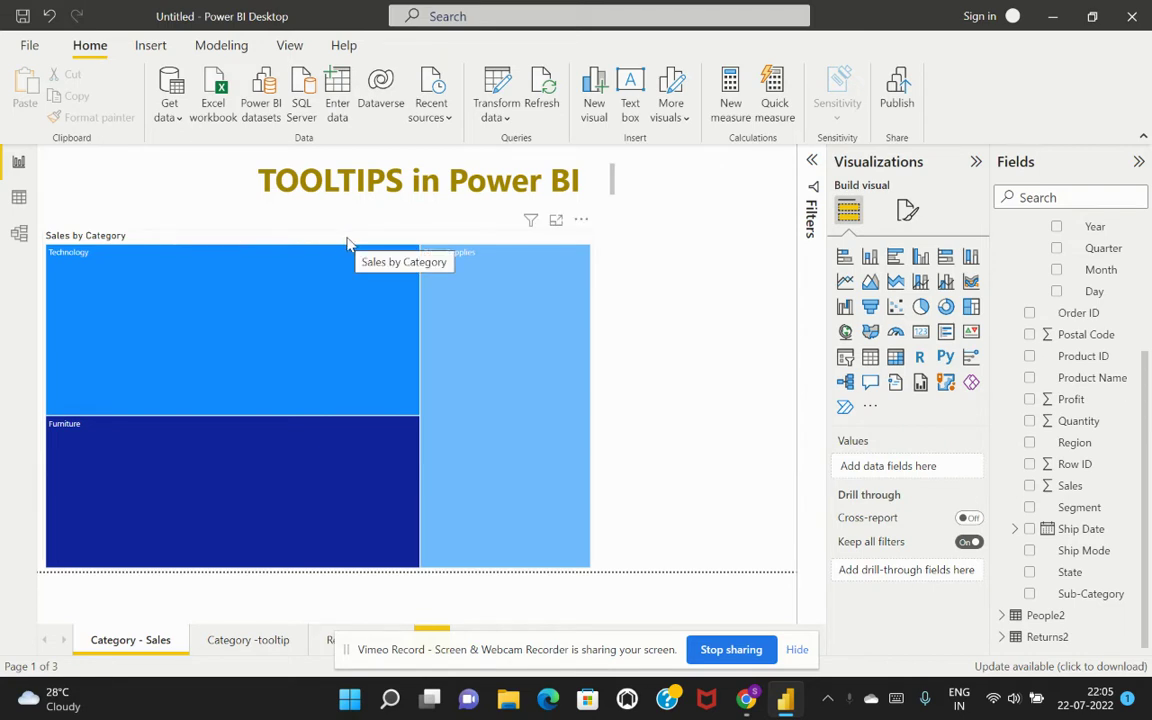
- Examine the Sales by Category treemap's custom tooltip and its tooltip type and page settings
{"action": "mouse_move", "coordinate": [252, 272]}
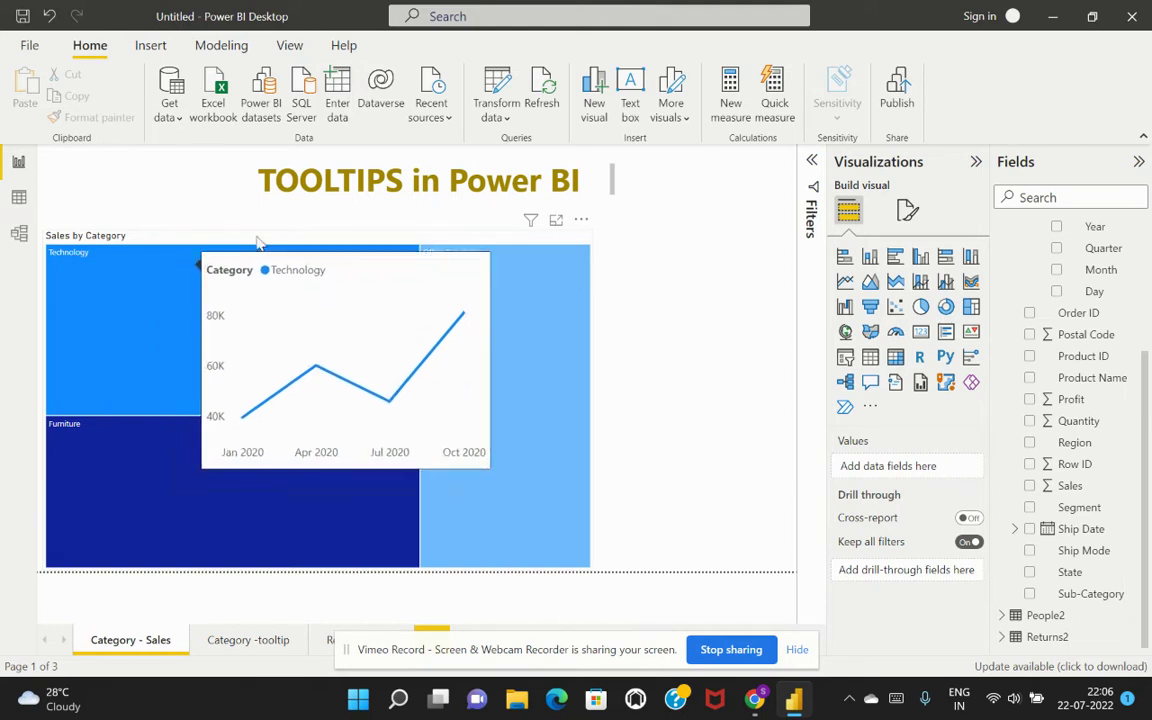
{"action": "left_click", "coordinate": [347, 240]}
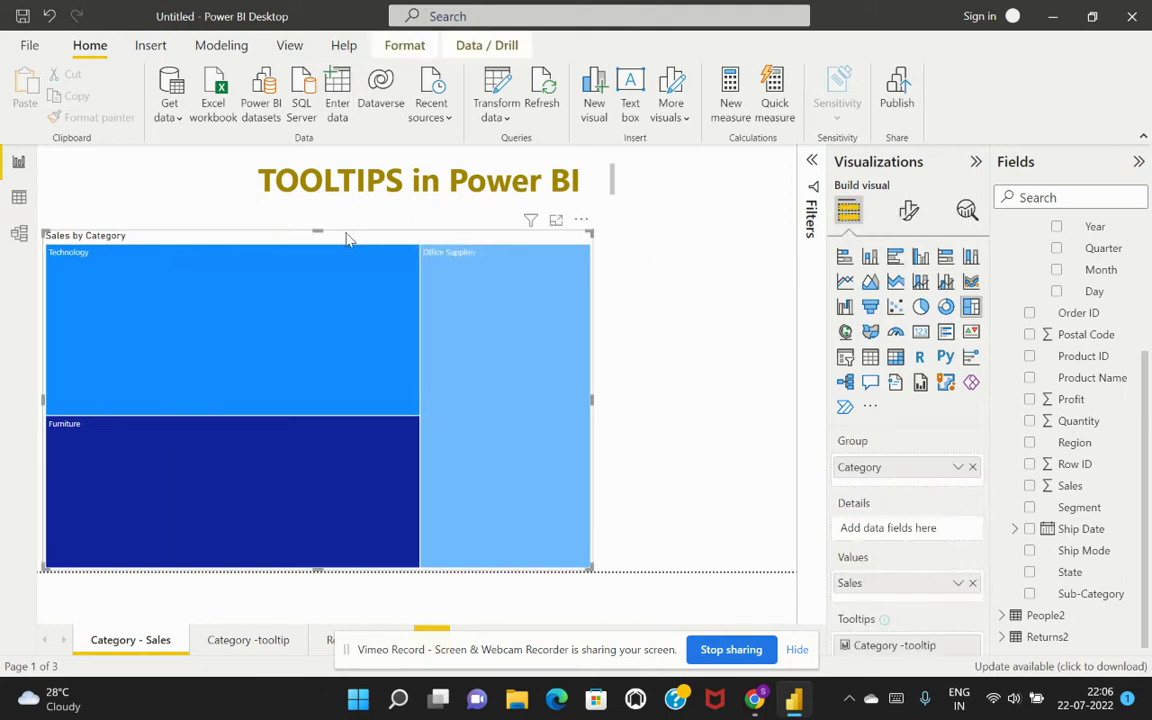
{"action": "left_click", "coordinate": [904, 216]}
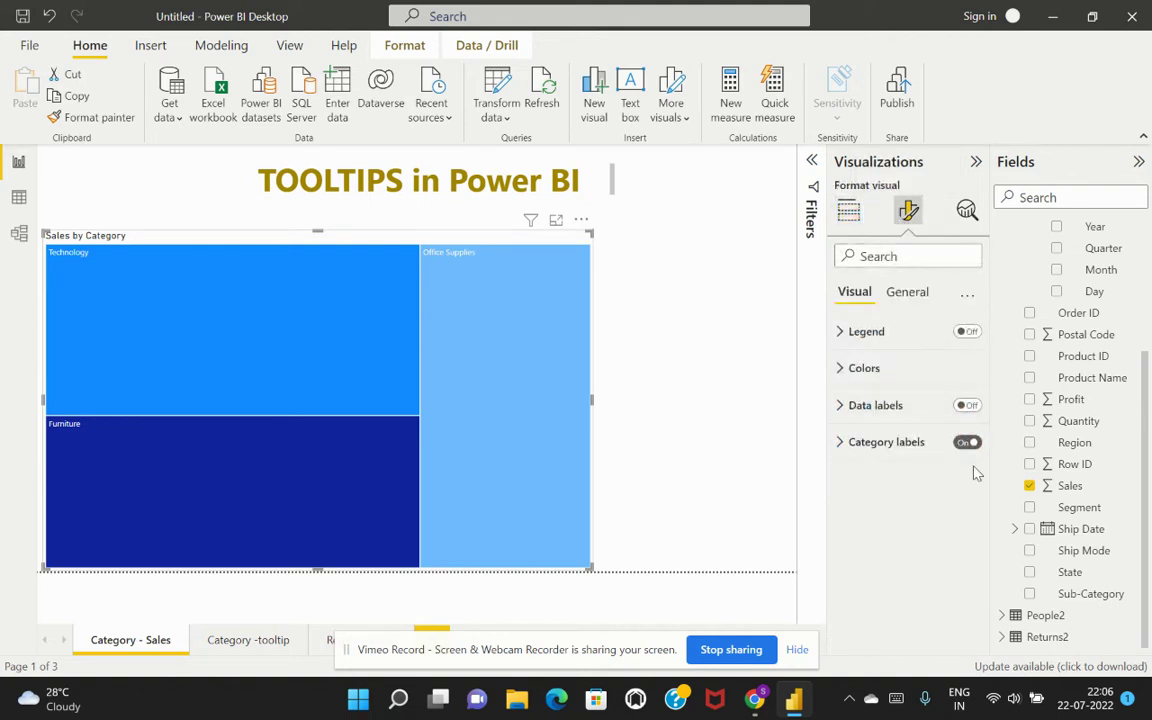
{"action": "left_click", "coordinate": [910, 292]}
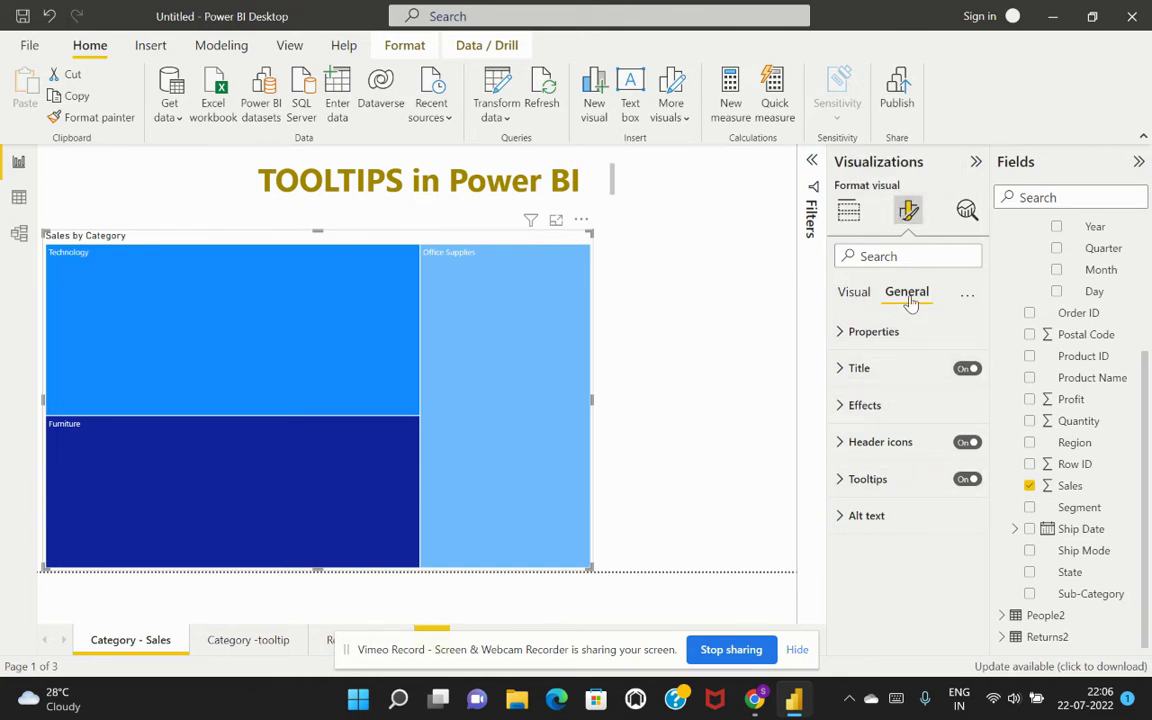
{"action": "left_click", "coordinate": [840, 484]}
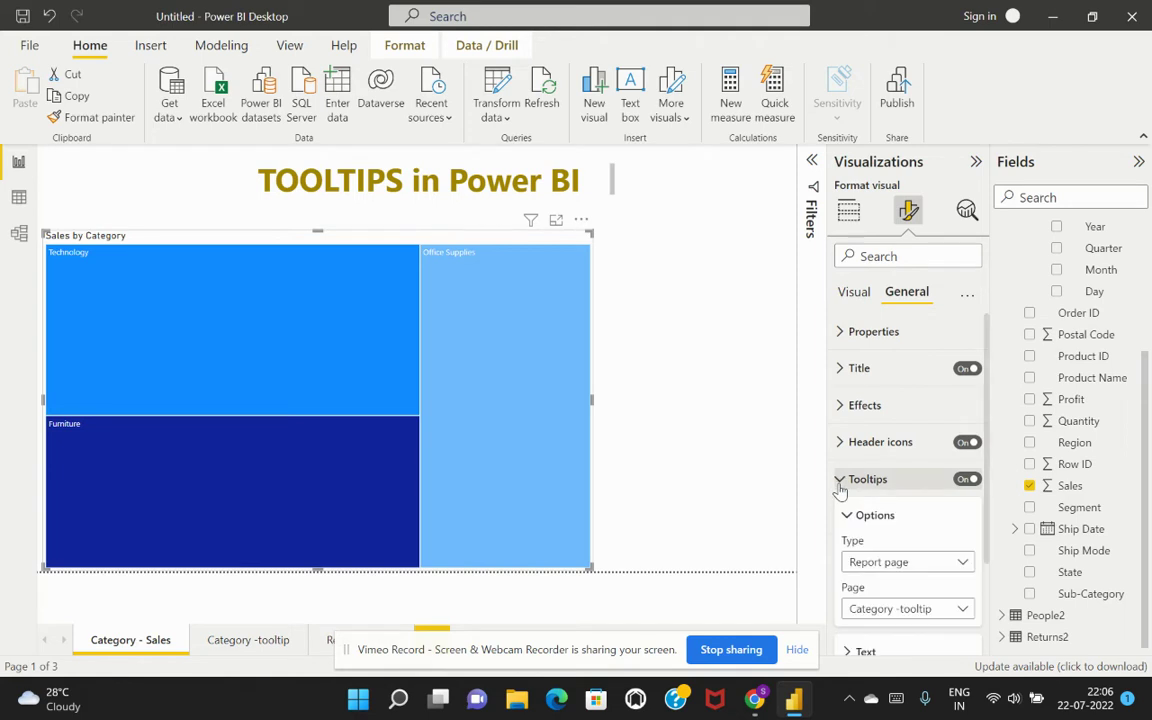
{"action": "scroll", "coordinate": [913, 499], "scroll_direction": "down", "scroll_amount": 2}
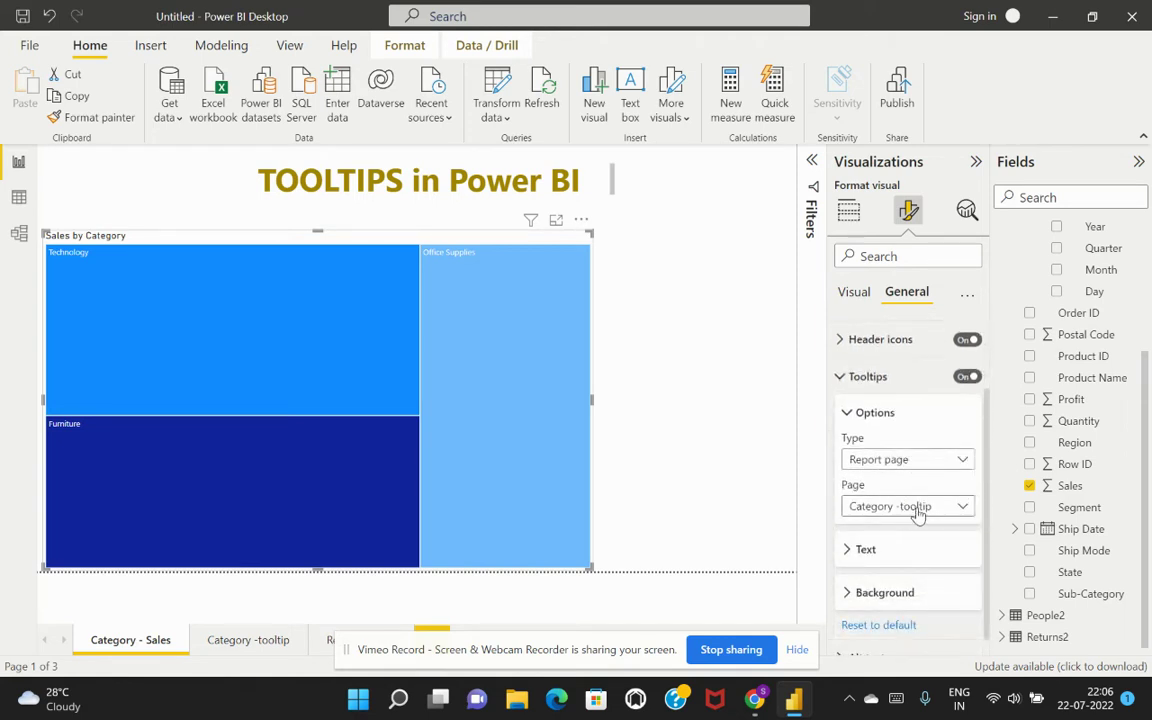
{"action": "left_click", "coordinate": [918, 507]}
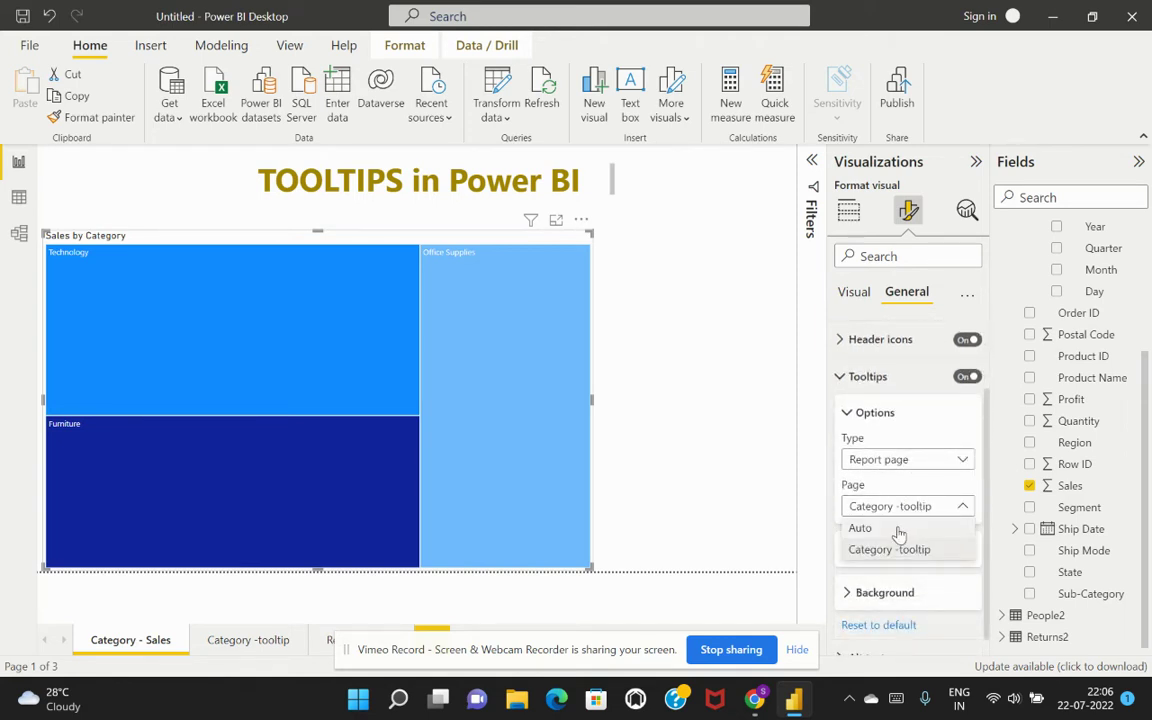
{"action": "left_click", "coordinate": [898, 533]}
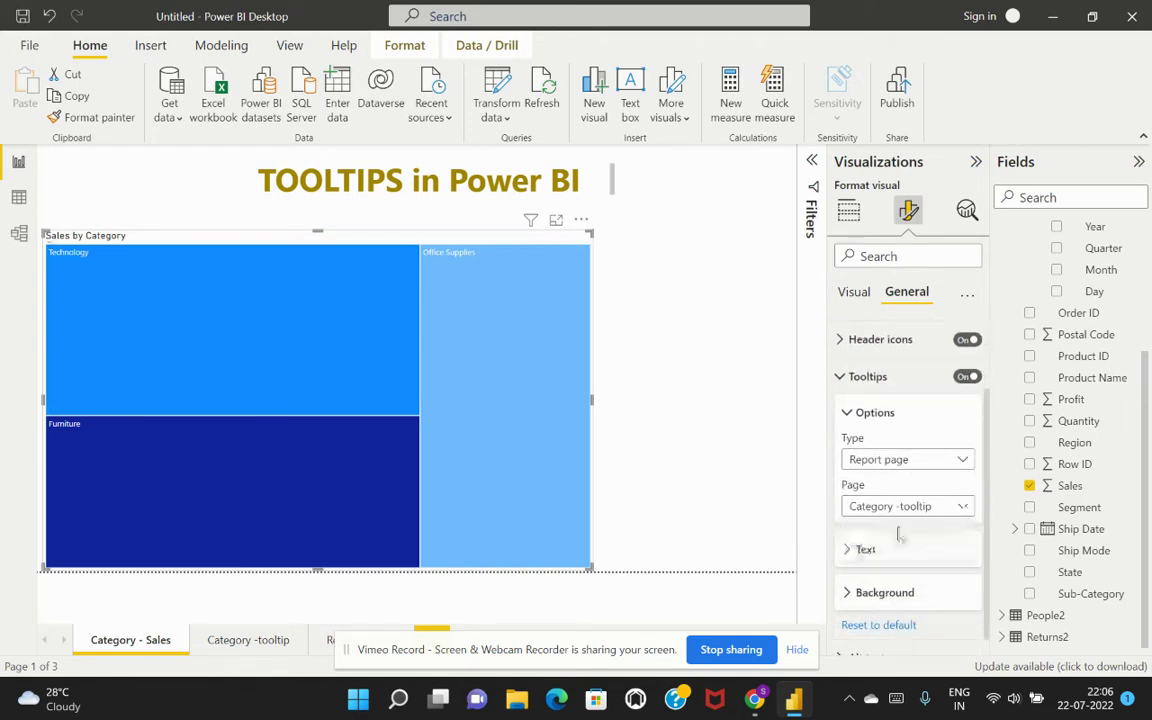
{"action": "left_click", "coordinate": [755, 401]}
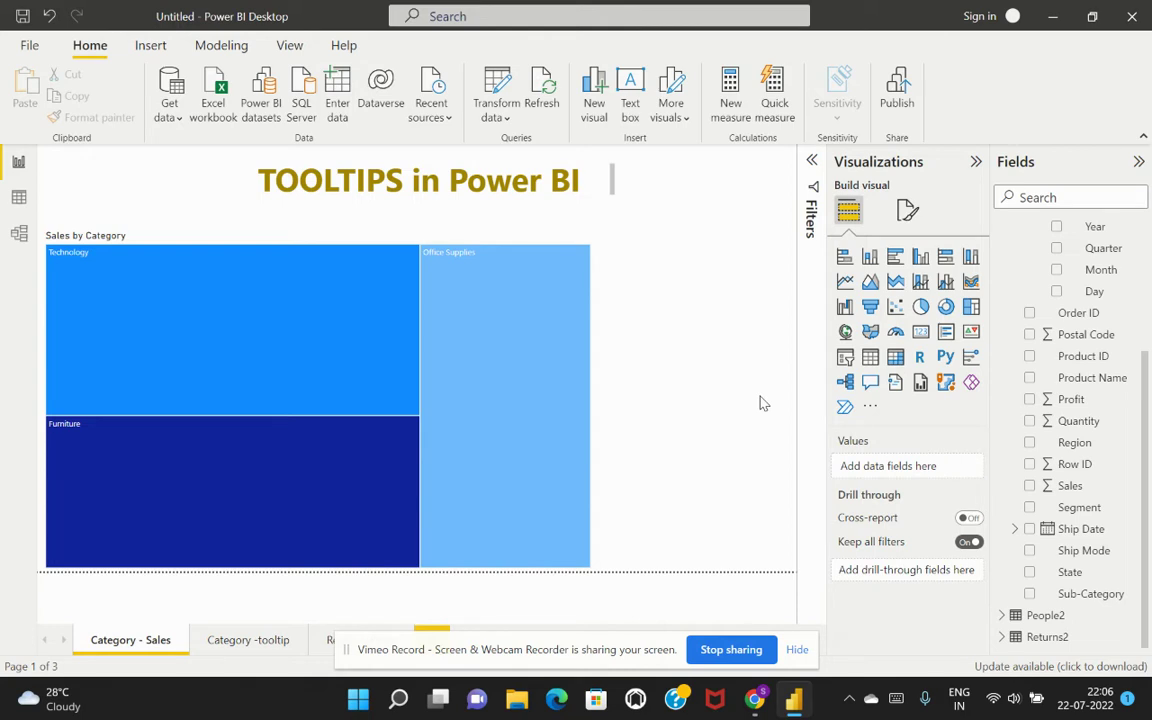
{"action": "mouse_move", "coordinate": [321, 314]}
- Go to the page with the Profit by Region column chart and inspect the default tooltip on its bars
{"action": "left_click", "coordinate": [318, 645]}
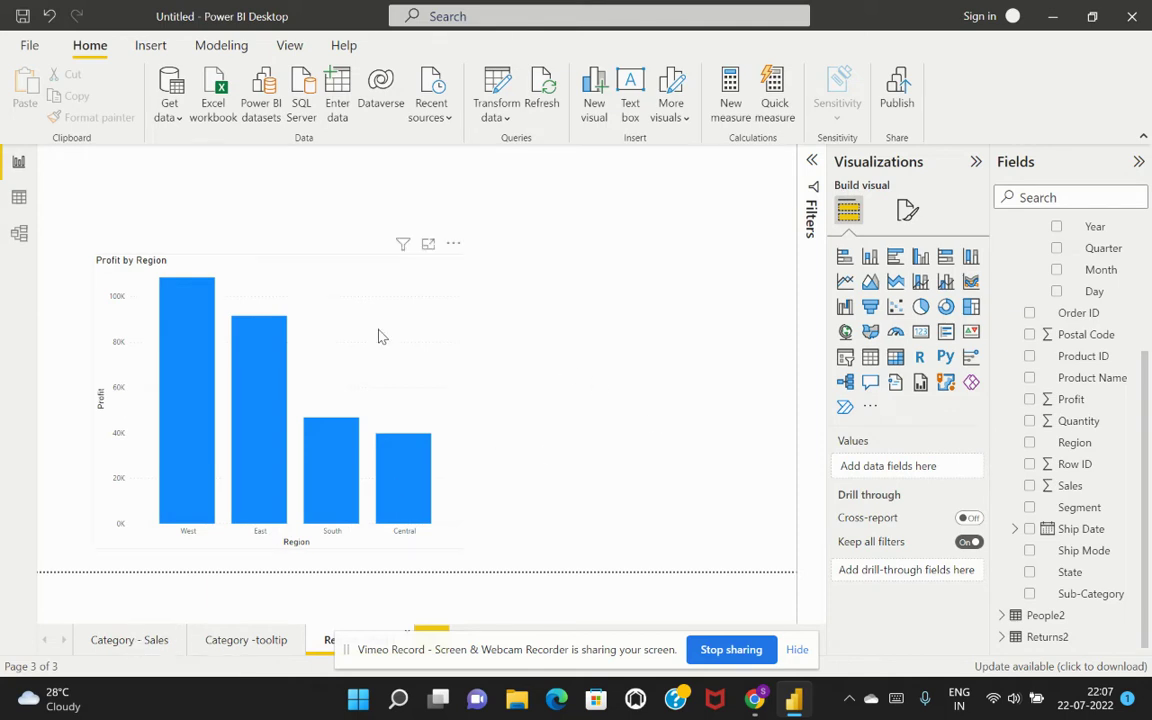
{"action": "left_click", "coordinate": [352, 285]}
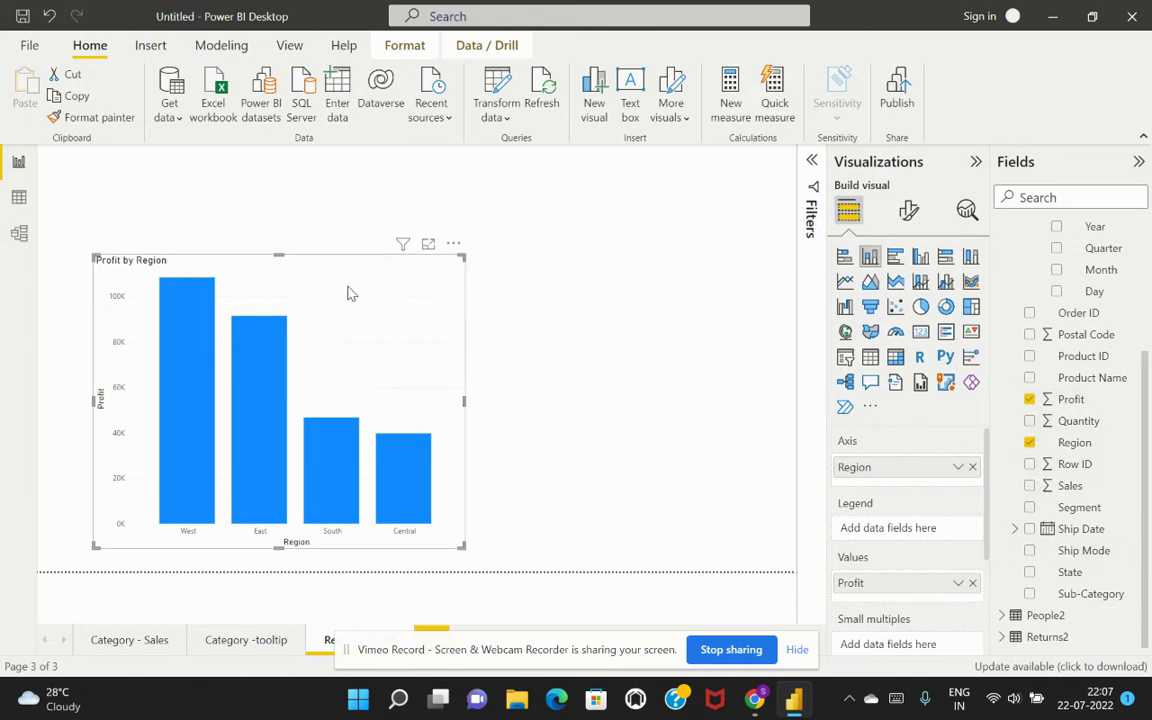
{"action": "mouse_move", "coordinate": [278, 342]}
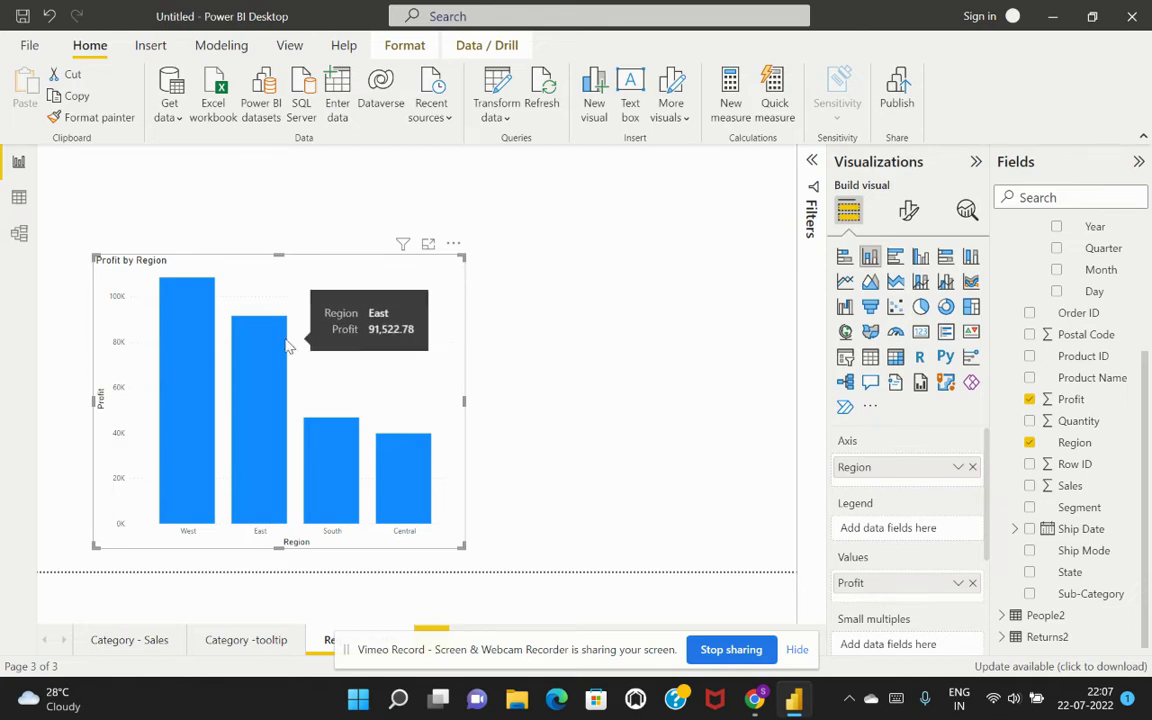
- Add a new report page named "Region tooltip" and allow its use as a tooltip
{"action": "left_click", "coordinate": [431, 630]}
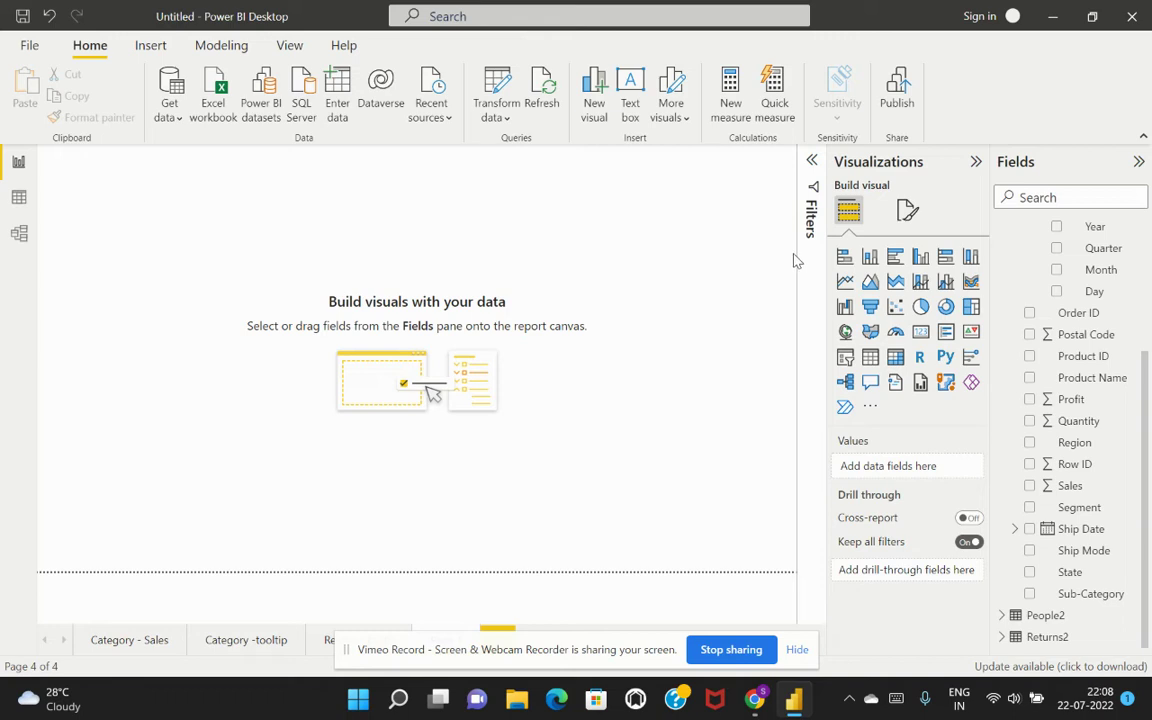
{"action": "left_click", "coordinate": [910, 211]}
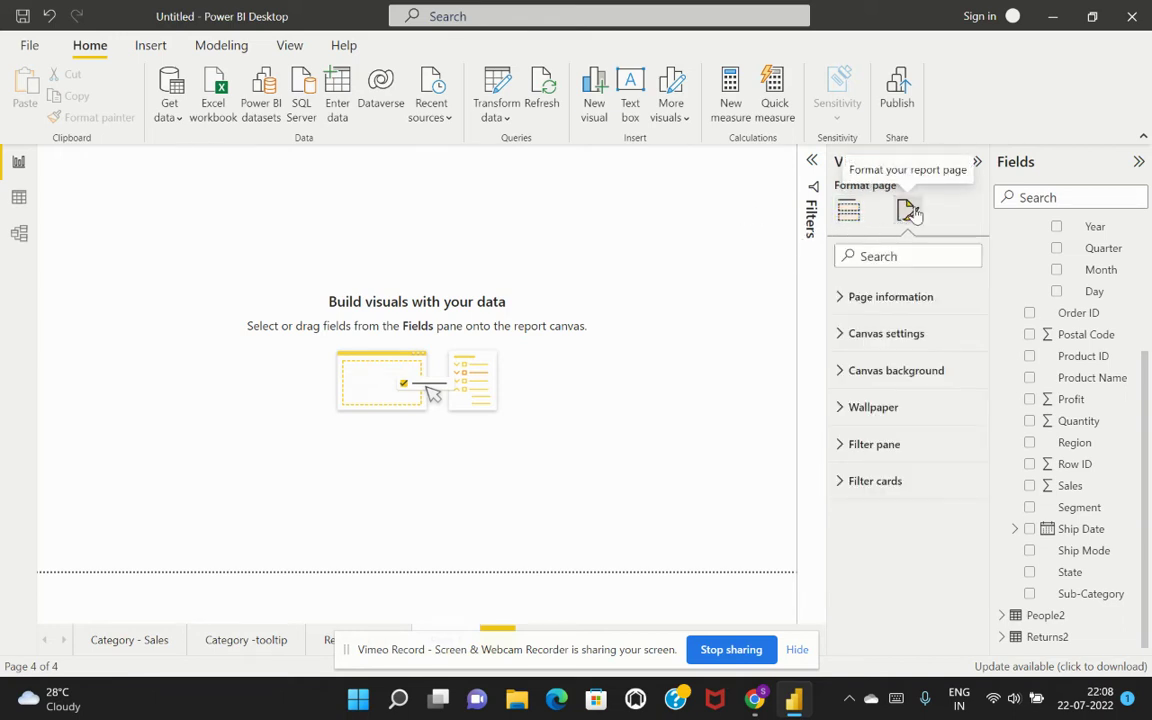
{"action": "left_click", "coordinate": [838, 300]}
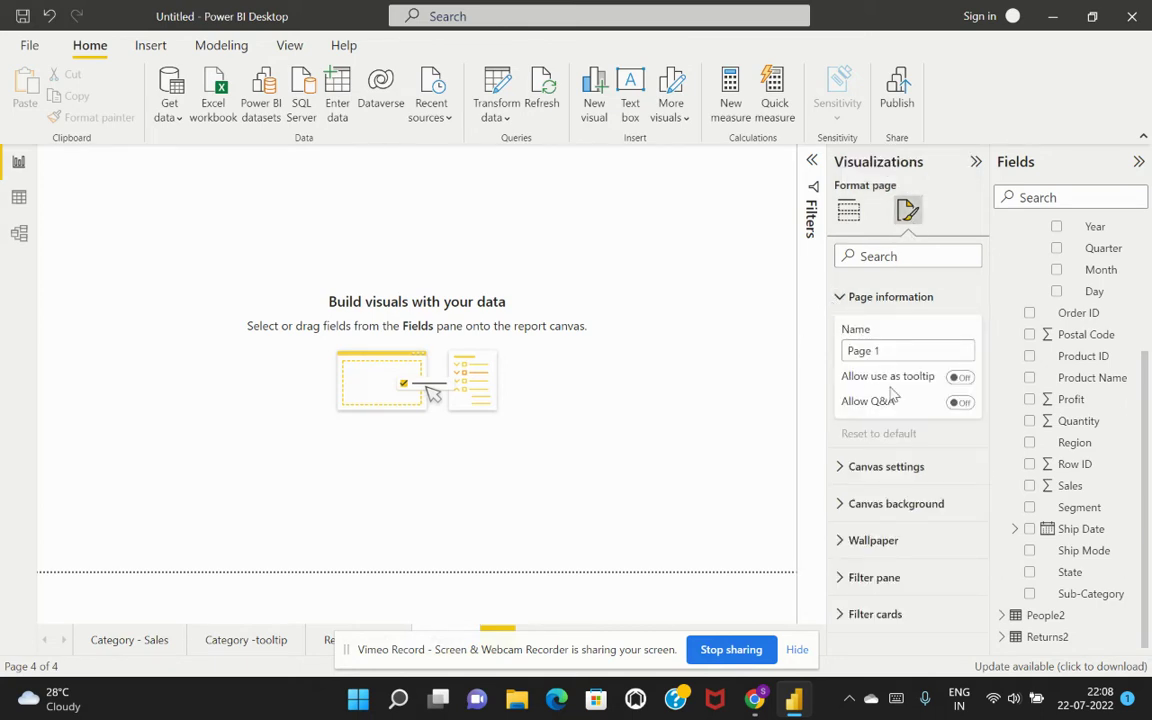
{"action": "left_click", "coordinate": [958, 378]}
{"action": "left_click_drag", "start_coordinate": [894, 352], "coordinate": [846, 352]}
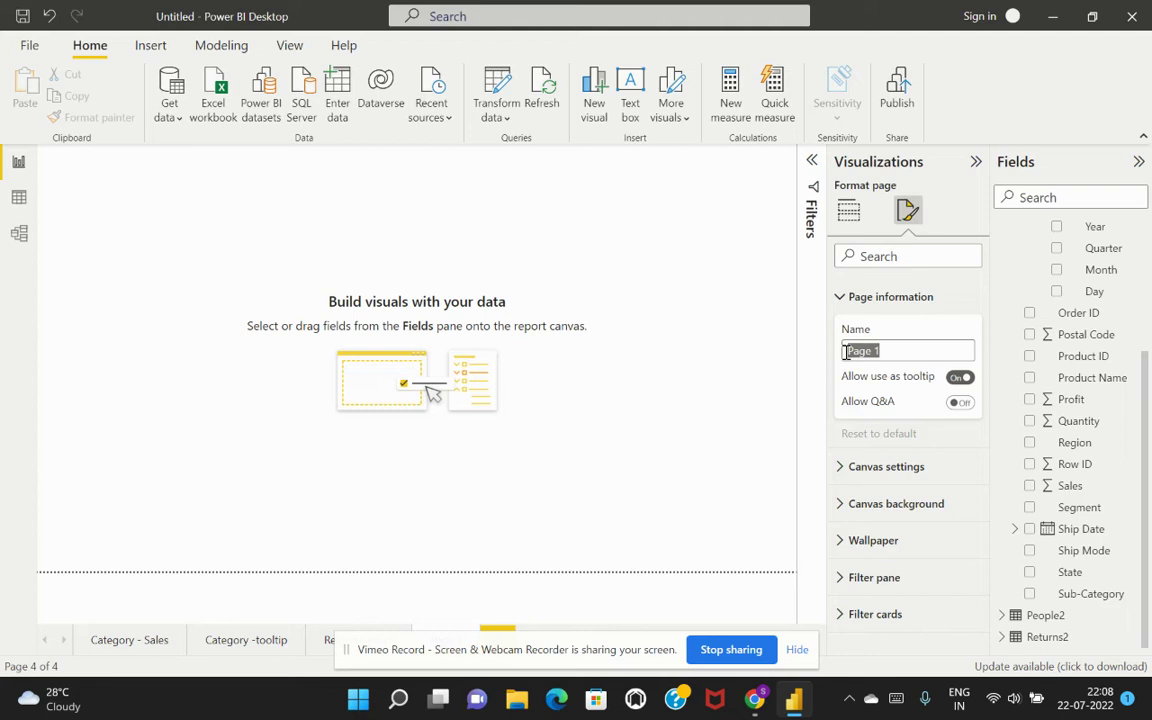
{"action": "type", "text": "Region tooltip"}
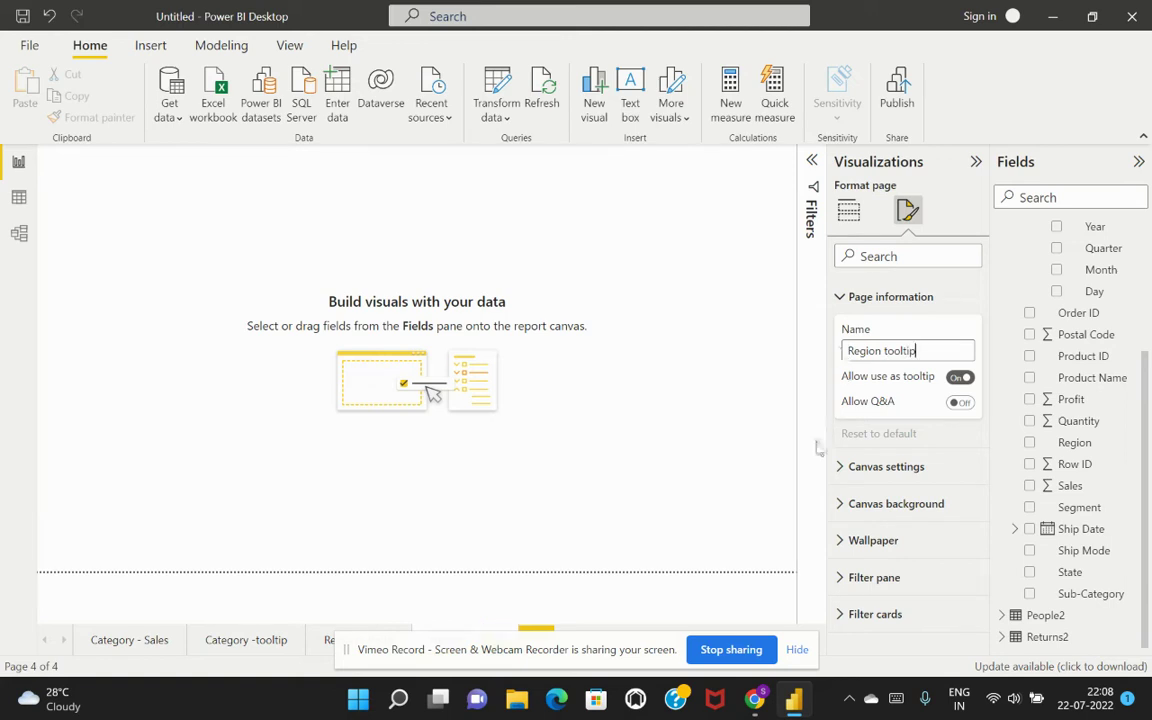
{"action": "left_click", "coordinate": [841, 297]}
- Set the new page's canvas type to Tooltip and its vertical alignment to Middle
{"action": "left_click", "coordinate": [840, 335]}
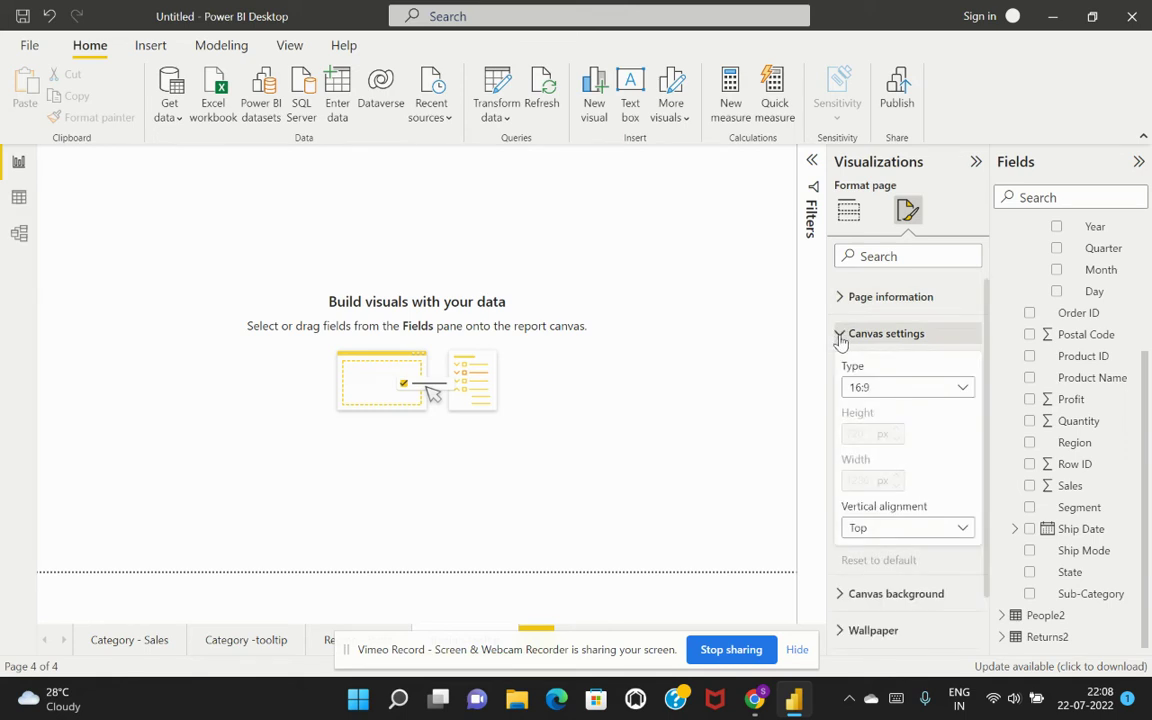
{"action": "left_click", "coordinate": [866, 390]}
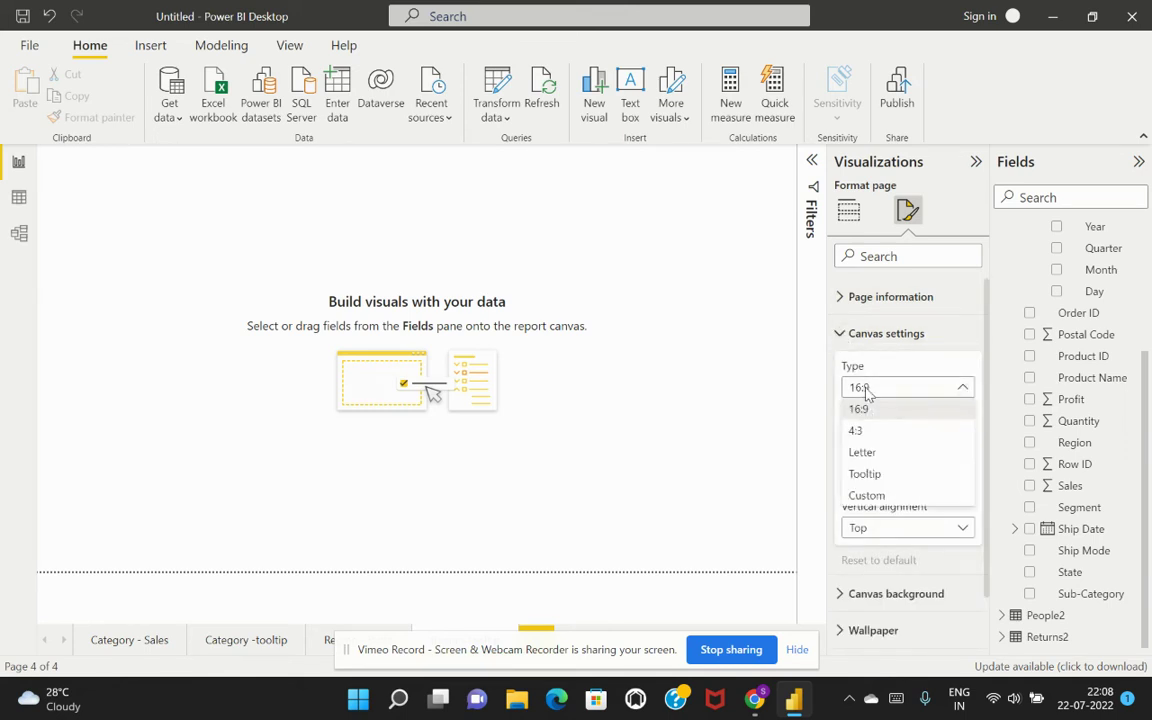
{"action": "left_click", "coordinate": [866, 476]}
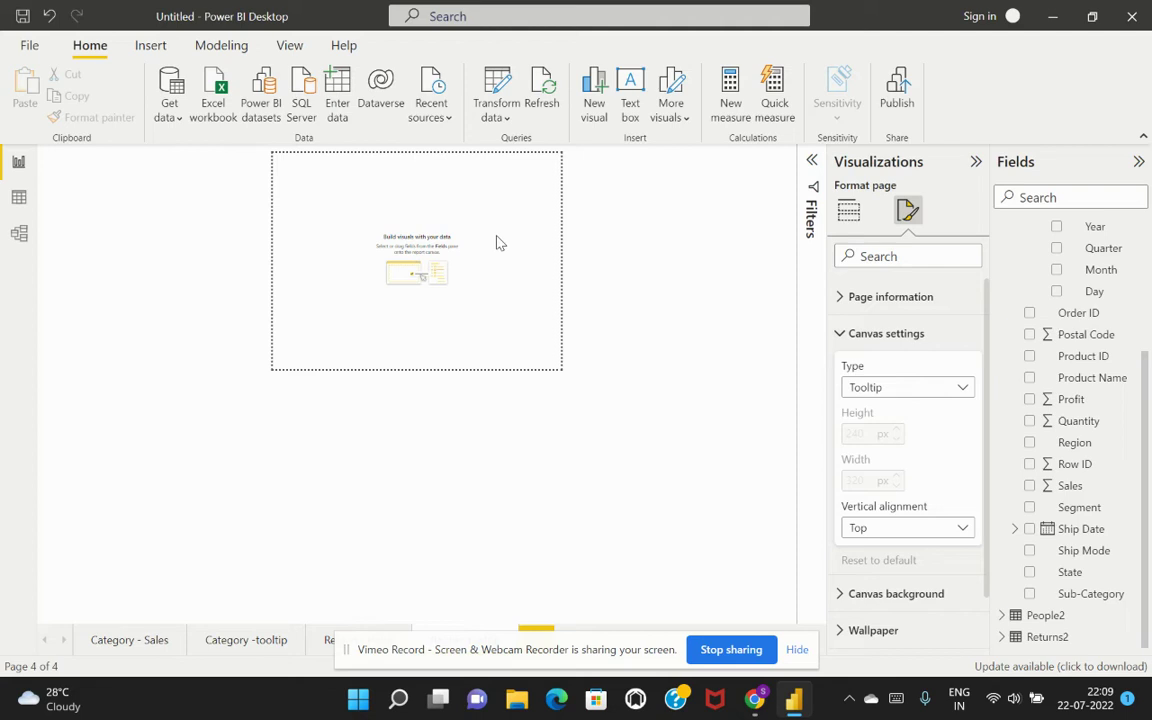
{"action": "left_click", "coordinate": [899, 528]}
{"action": "left_click", "coordinate": [888, 570]}
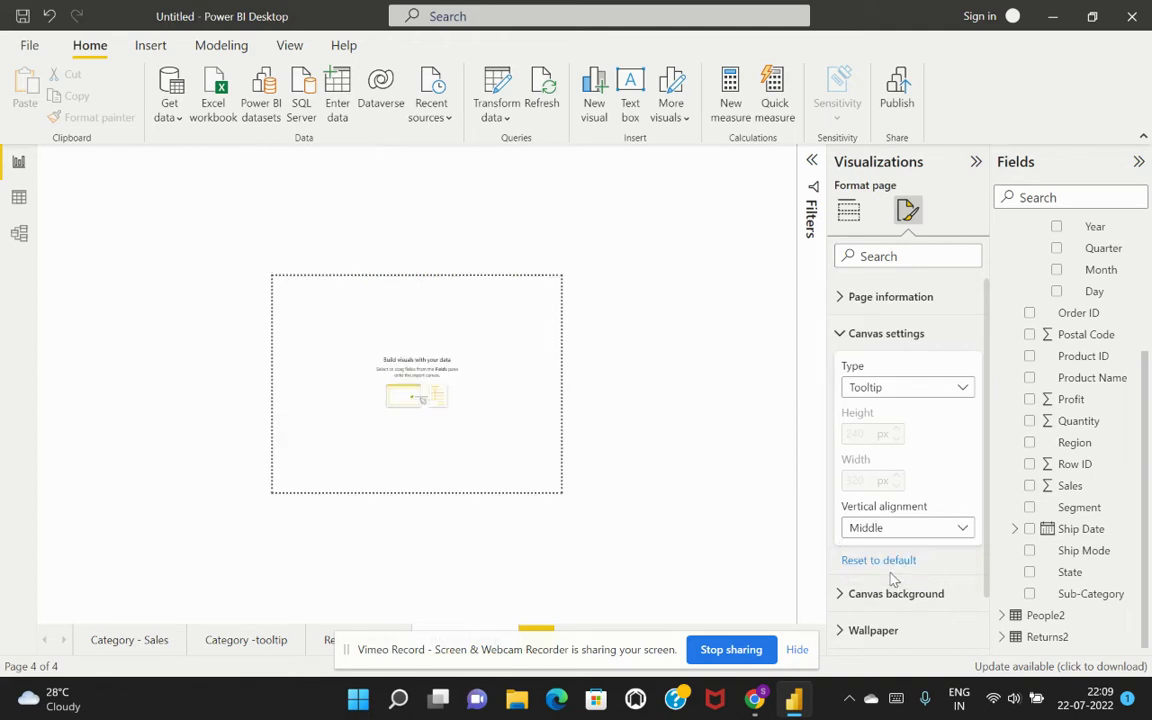
{"action": "left_click", "coordinate": [840, 334]}
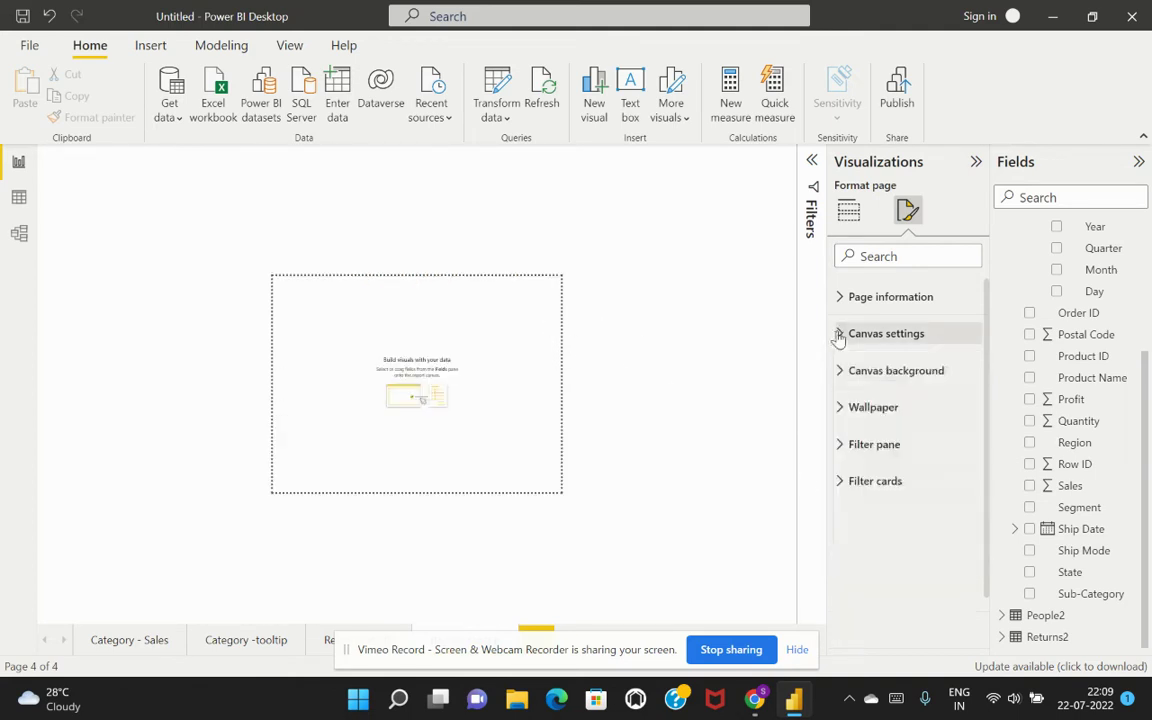
- Set the tooltip page's canvas background transparency to 0%
{"action": "left_click", "coordinate": [842, 372]}
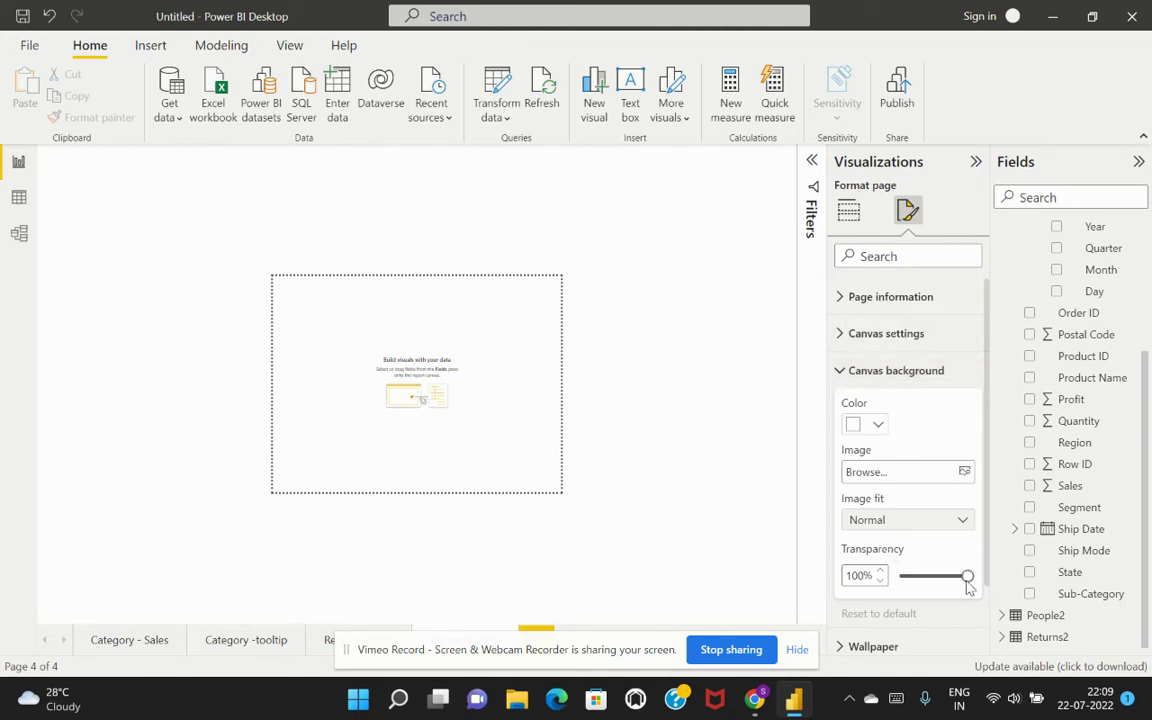
{"action": "left_click_drag", "start_coordinate": [965, 577], "coordinate": [898, 575]}
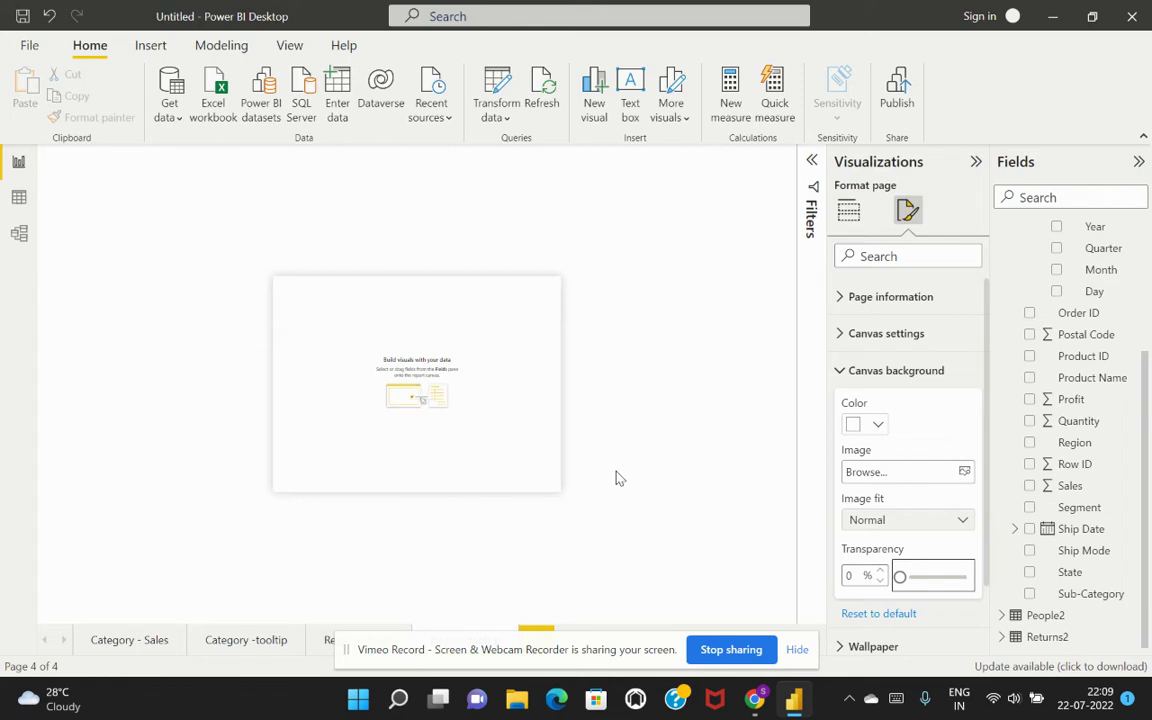
{"action": "left_click", "coordinate": [838, 372]}
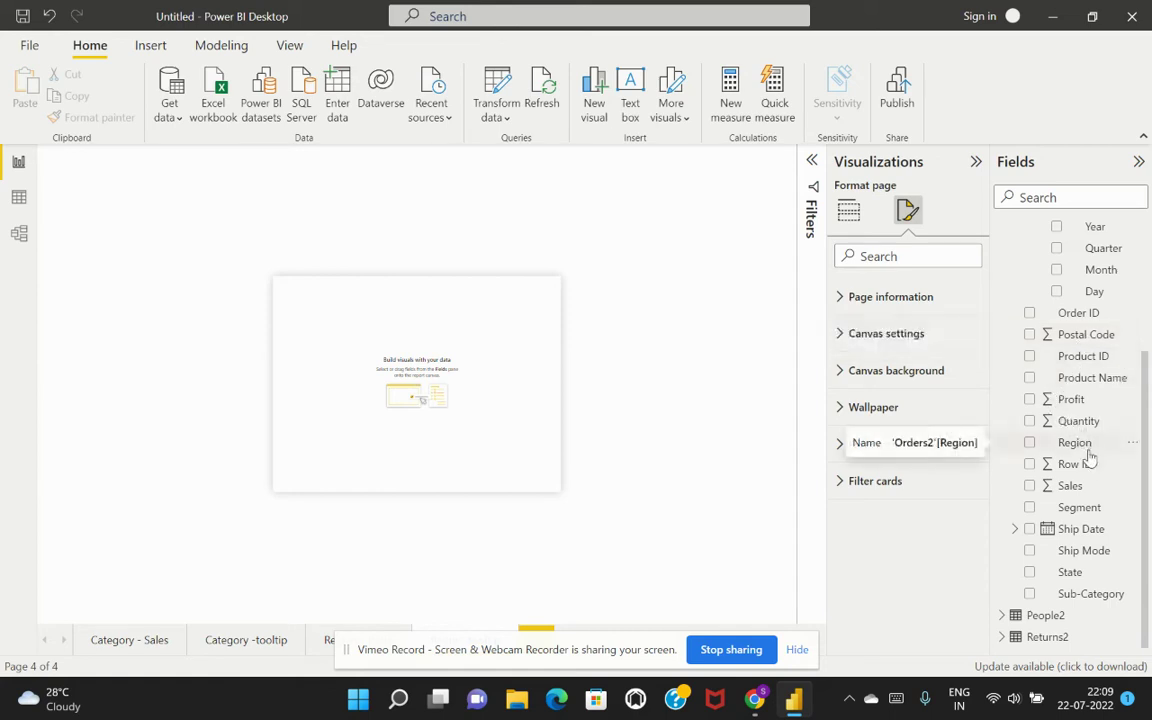
- Create a table visual on the tooltip page with the Region, Profit and Order Date hierarchy fields
{"action": "scroll", "coordinate": [1090, 457], "scroll_direction": "up", "scroll_amount": 3}
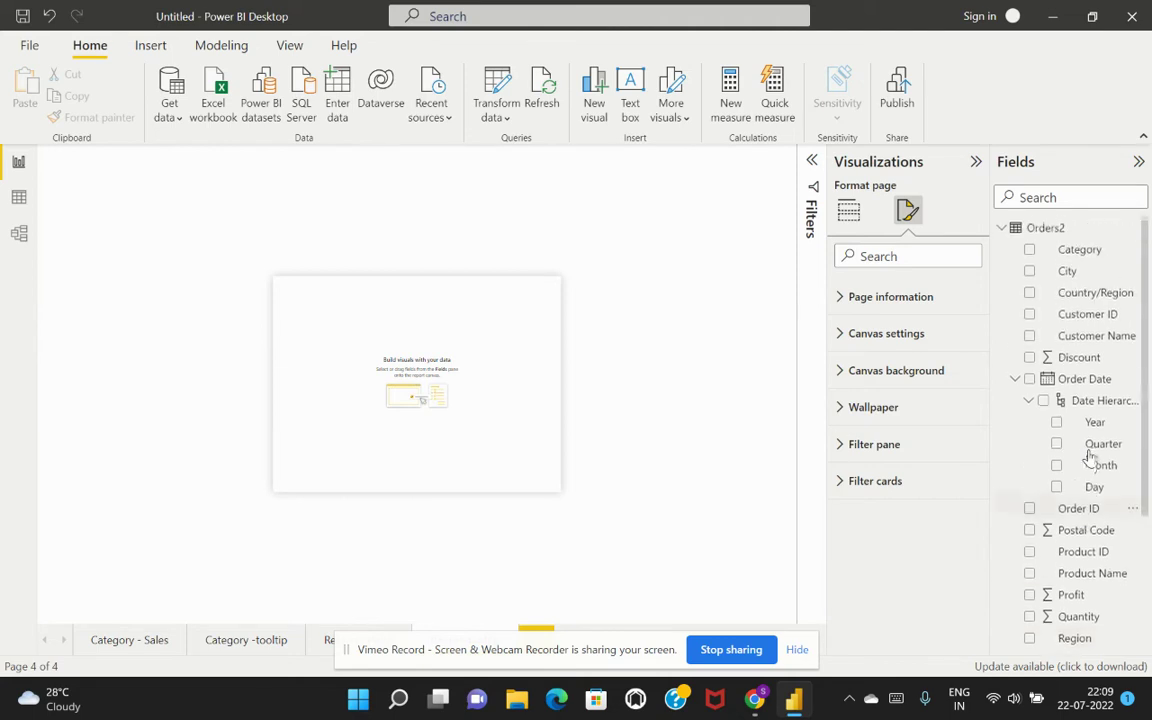
{"action": "scroll", "coordinate": [1068, 435], "scroll_direction": "down", "scroll_amount": 4}
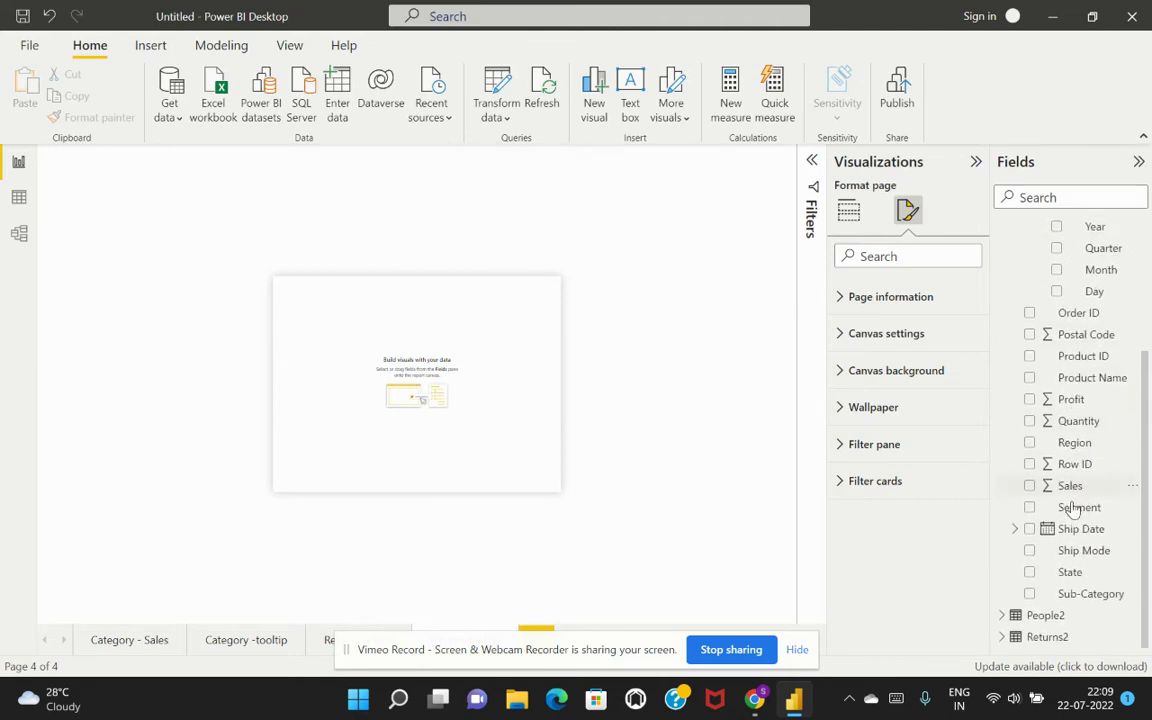
{"action": "left_click", "coordinate": [1030, 443]}
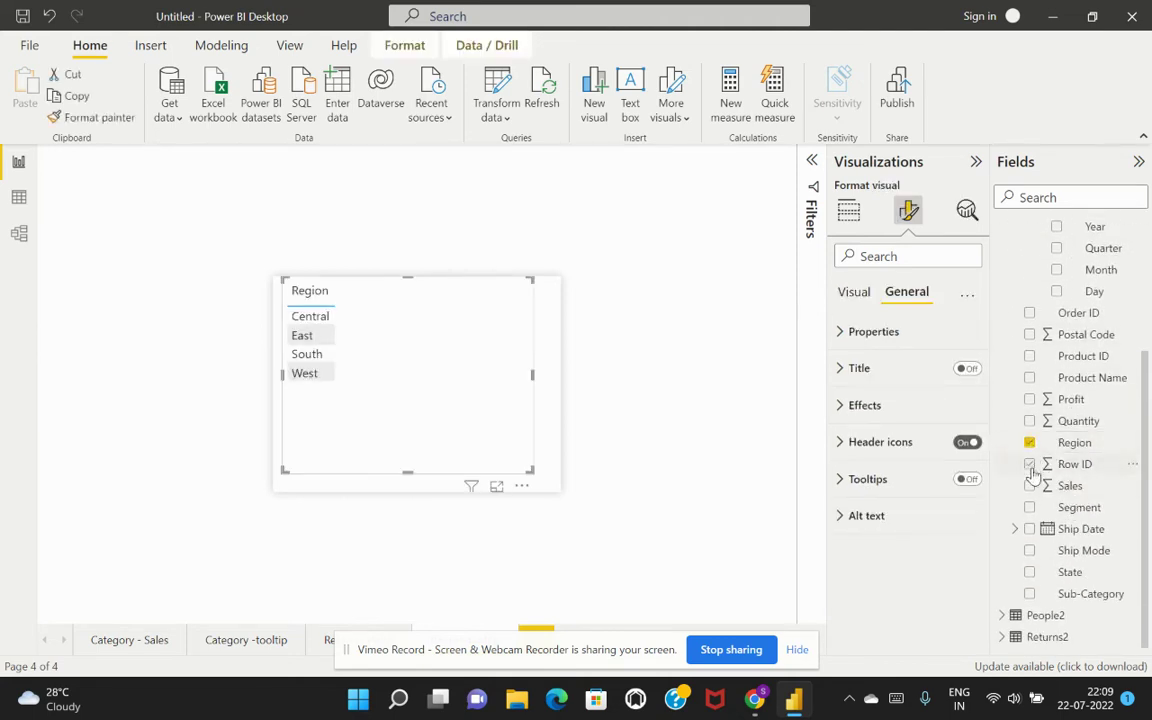
{"action": "left_click", "coordinate": [1030, 400]}
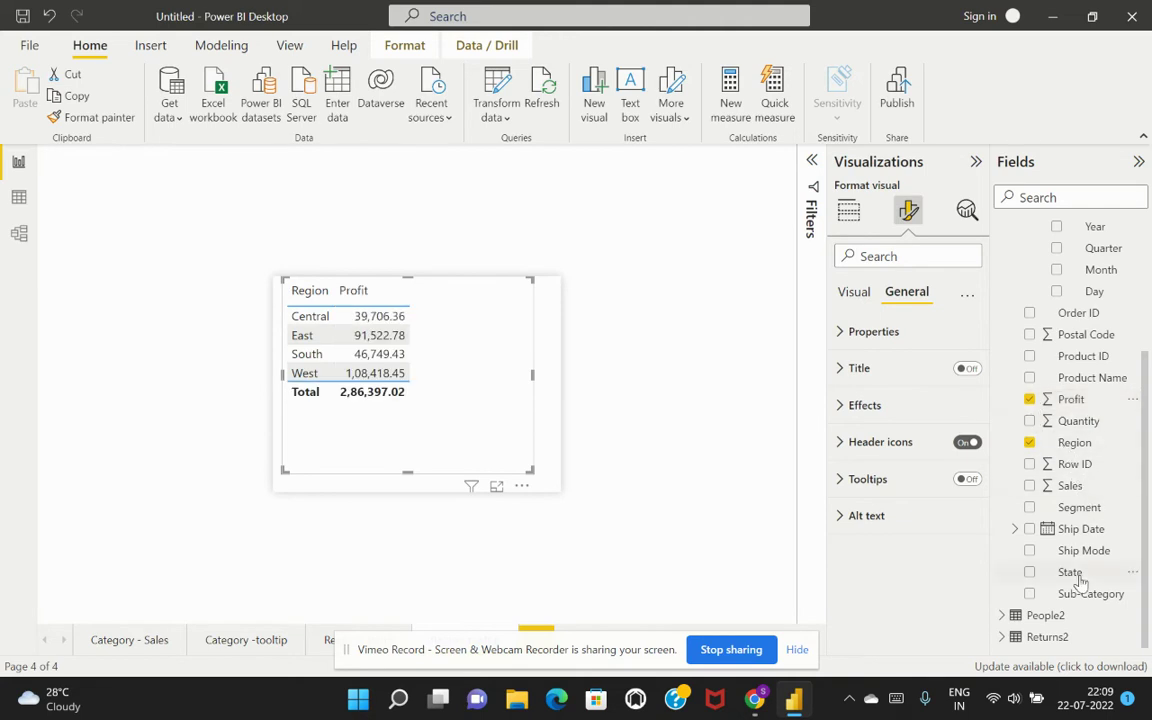
{"action": "scroll", "coordinate": [1082, 582], "scroll_direction": "up", "scroll_amount": 3}
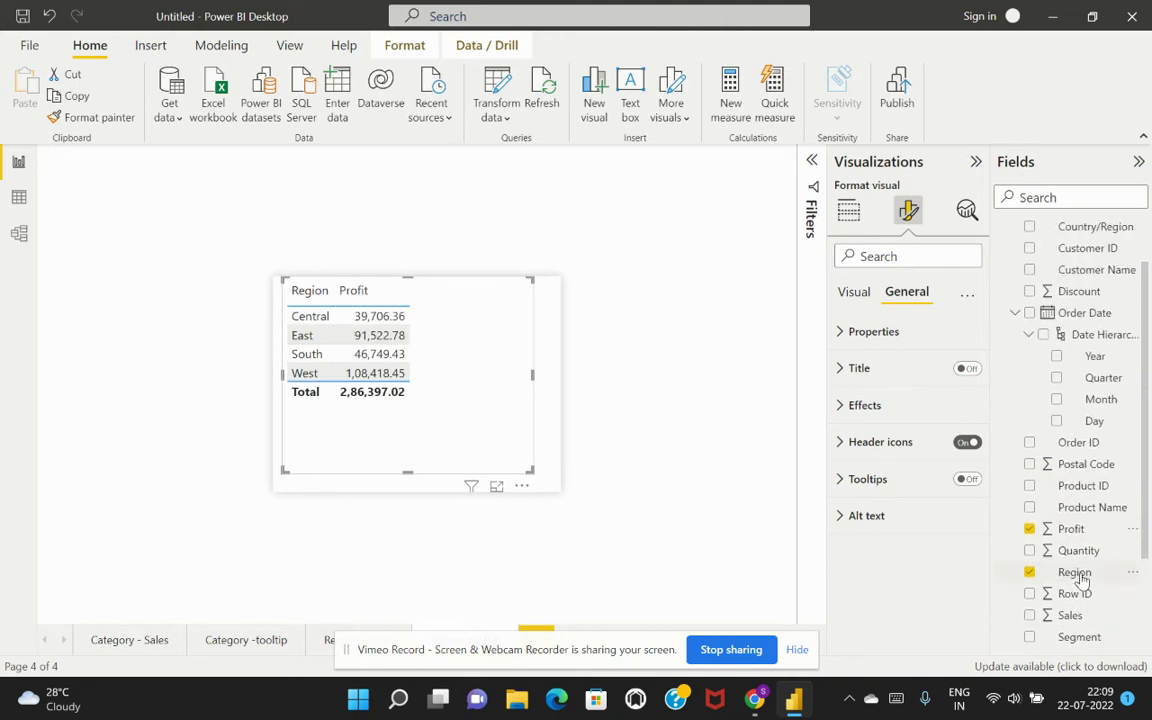
{"action": "left_click", "coordinate": [1044, 335]}
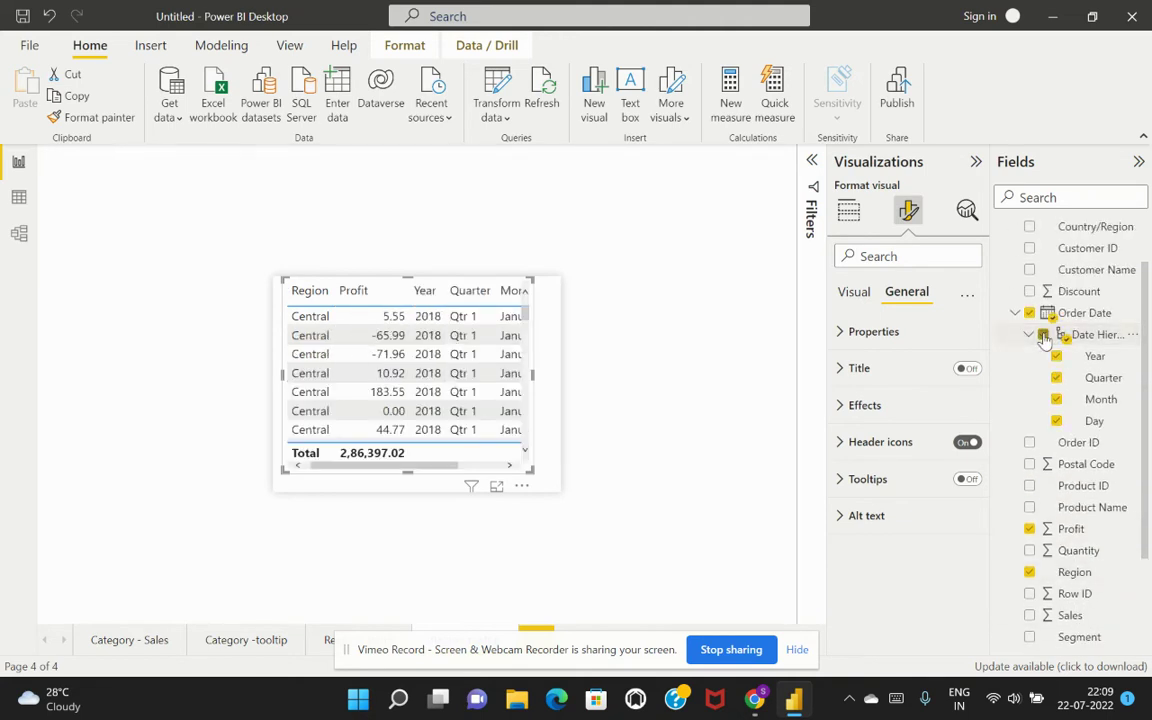
- Convert the table to a line chart and enlarge it toward the lower-right corner of the tooltip page
{"action": "left_click", "coordinate": [856, 291]}
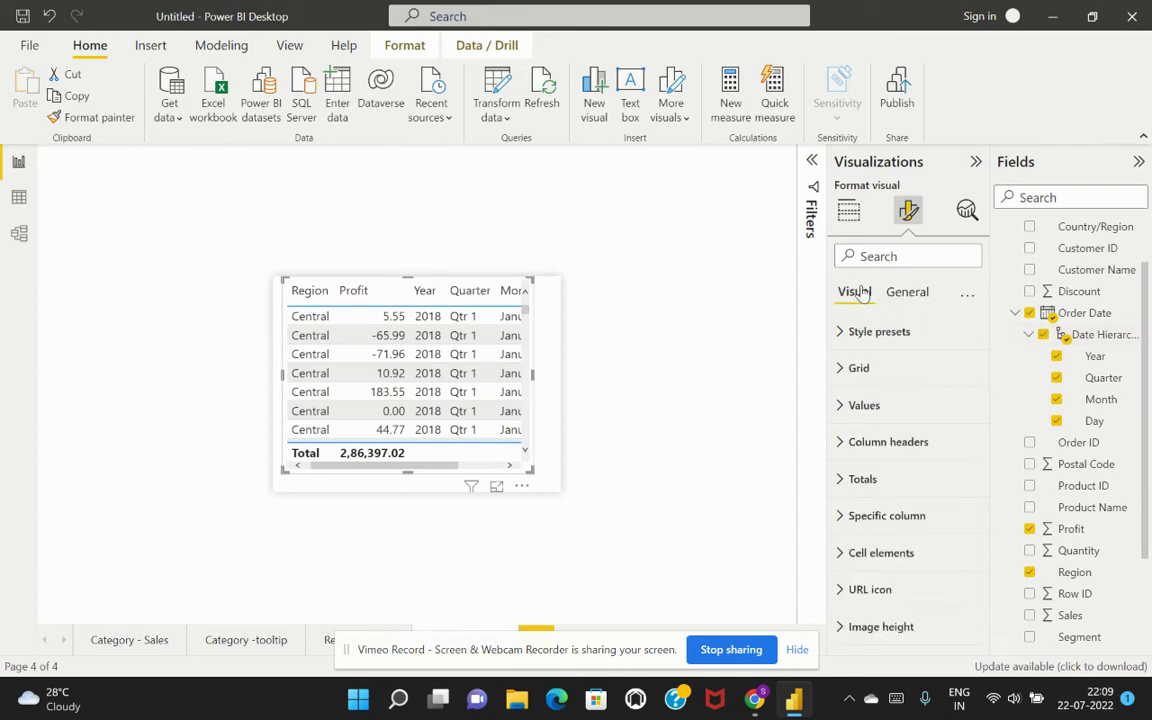
{"action": "left_click", "coordinate": [848, 210]}
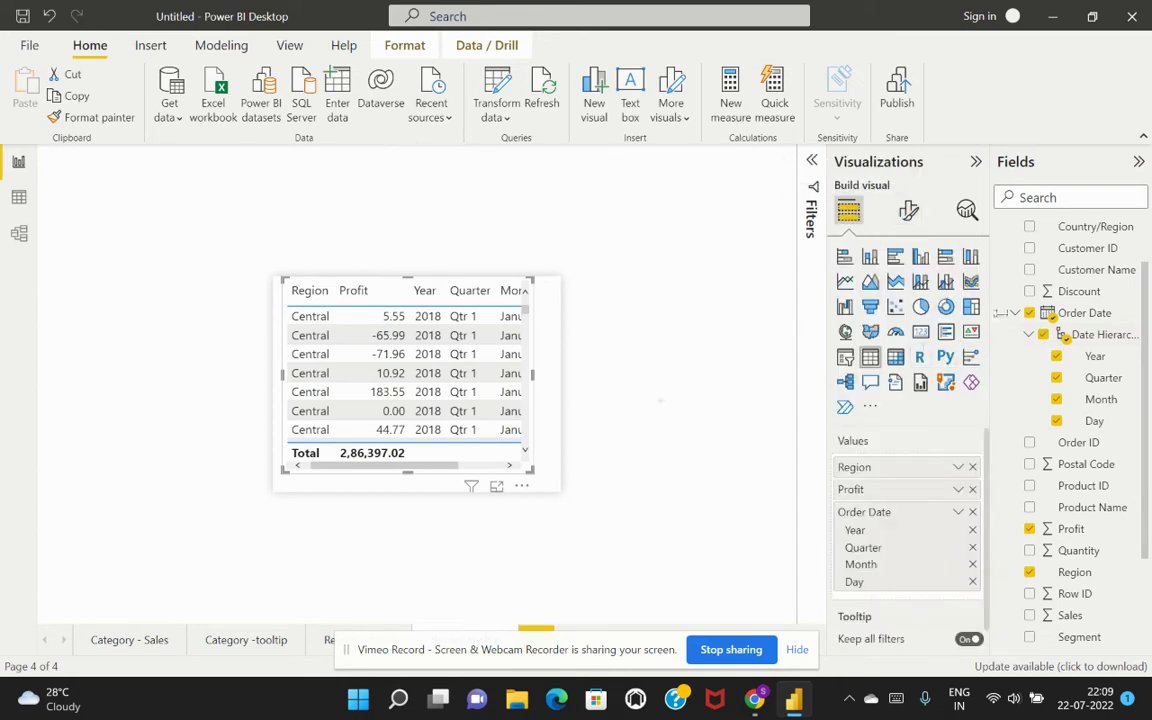
{"action": "left_click", "coordinate": [845, 282]}
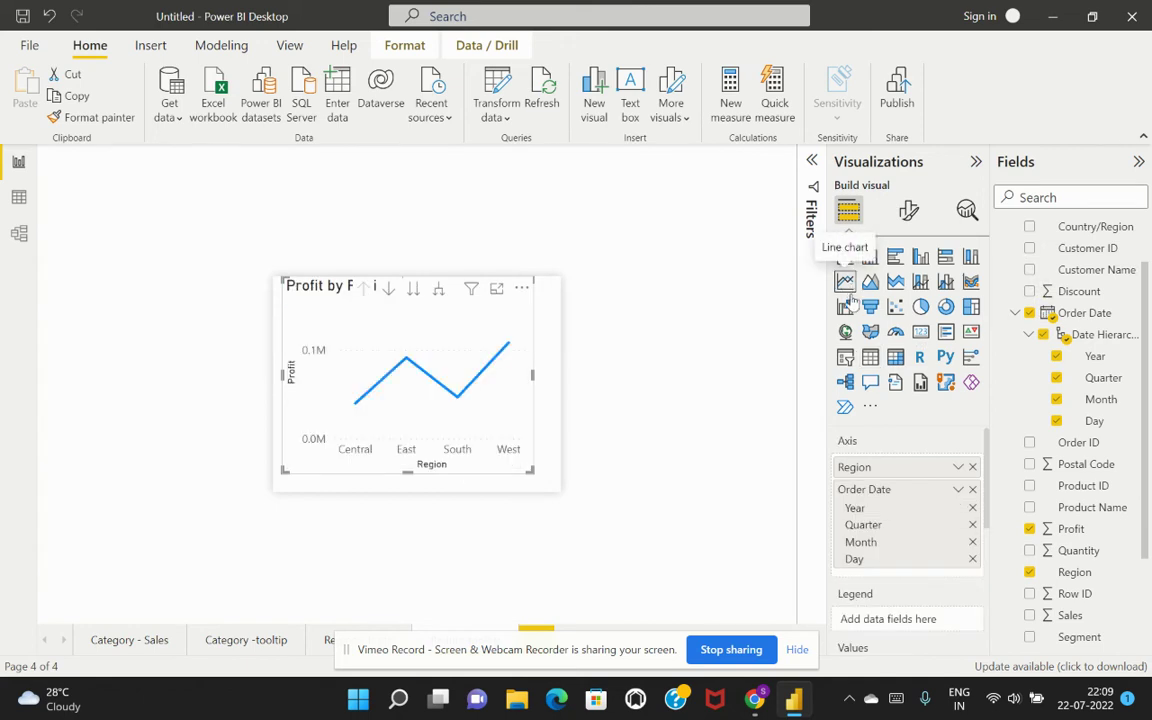
{"action": "left_click_drag", "start_coordinate": [530, 470], "coordinate": [558, 489]}
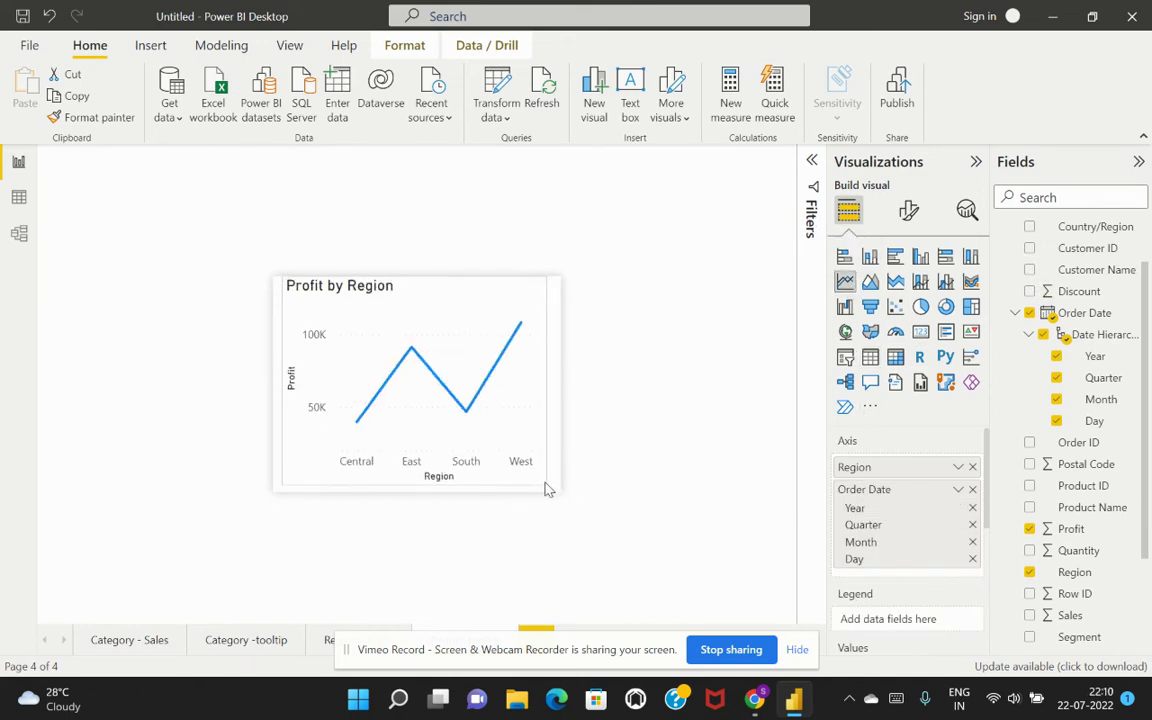
- Stretch the line chart to fill the tooltip page and move Region from the chart's axis to its legend
{"action": "left_click_drag", "start_coordinate": [286, 492], "coordinate": [276, 488]}
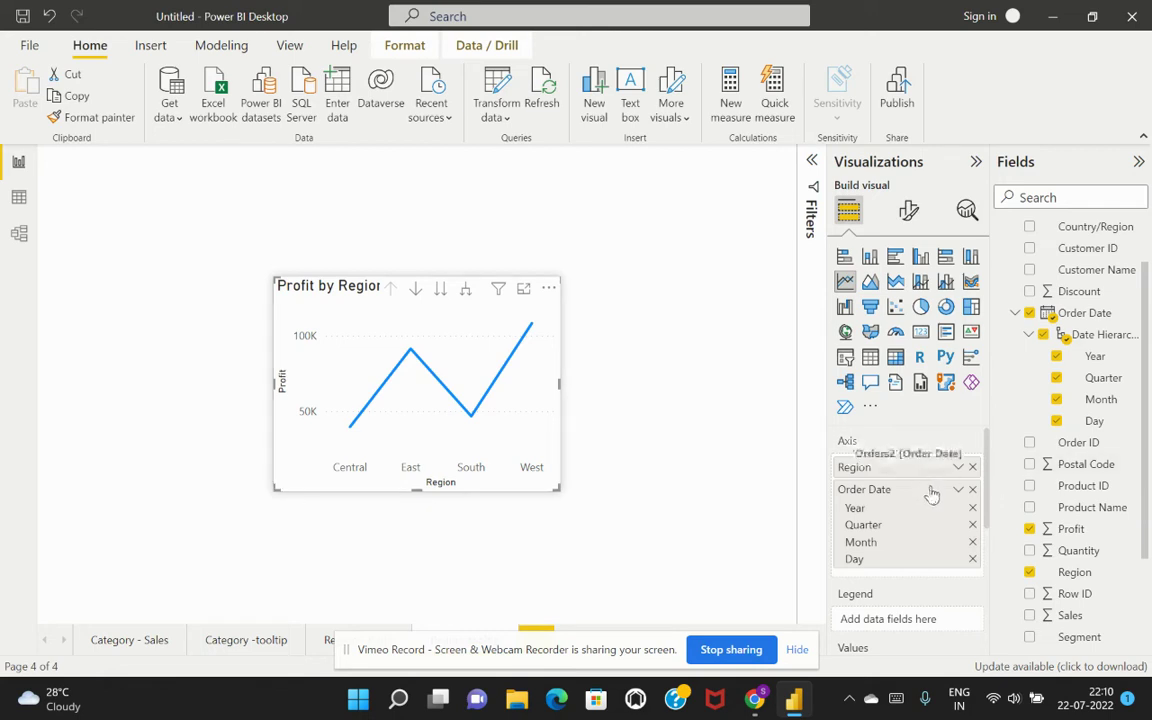
{"action": "scroll", "coordinate": [931, 495], "scroll_direction": "down", "scroll_amount": 1}
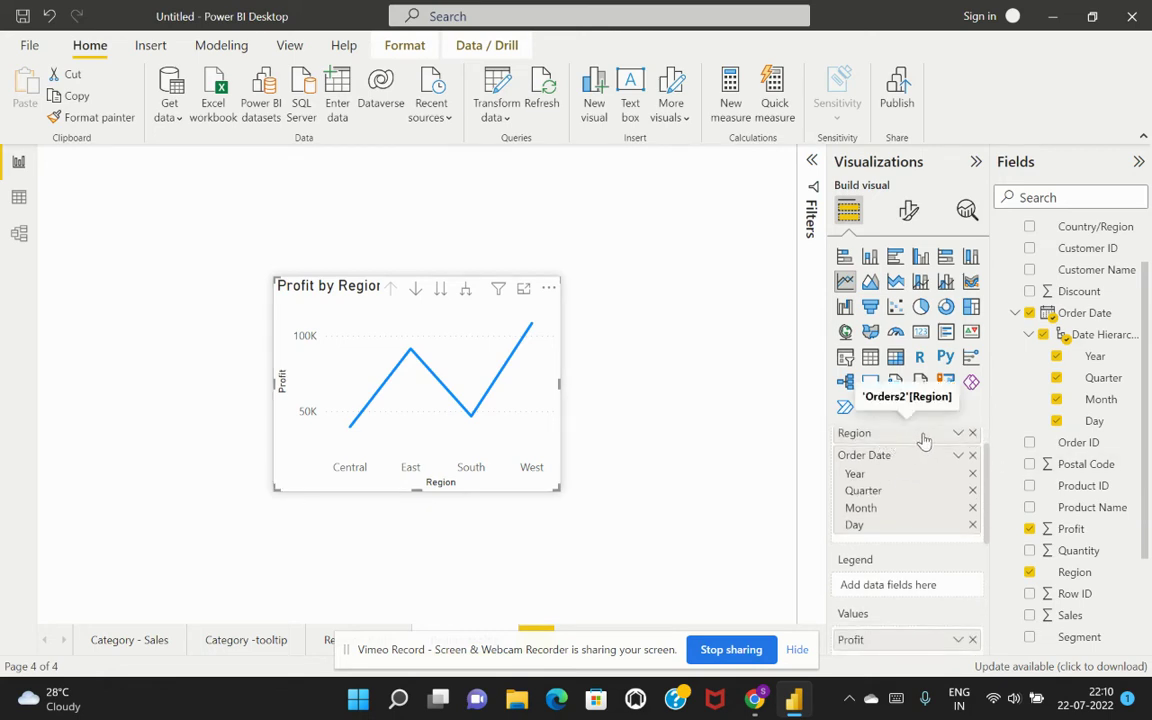
{"action": "left_click_drag", "start_coordinate": [926, 443], "coordinate": [923, 591]}
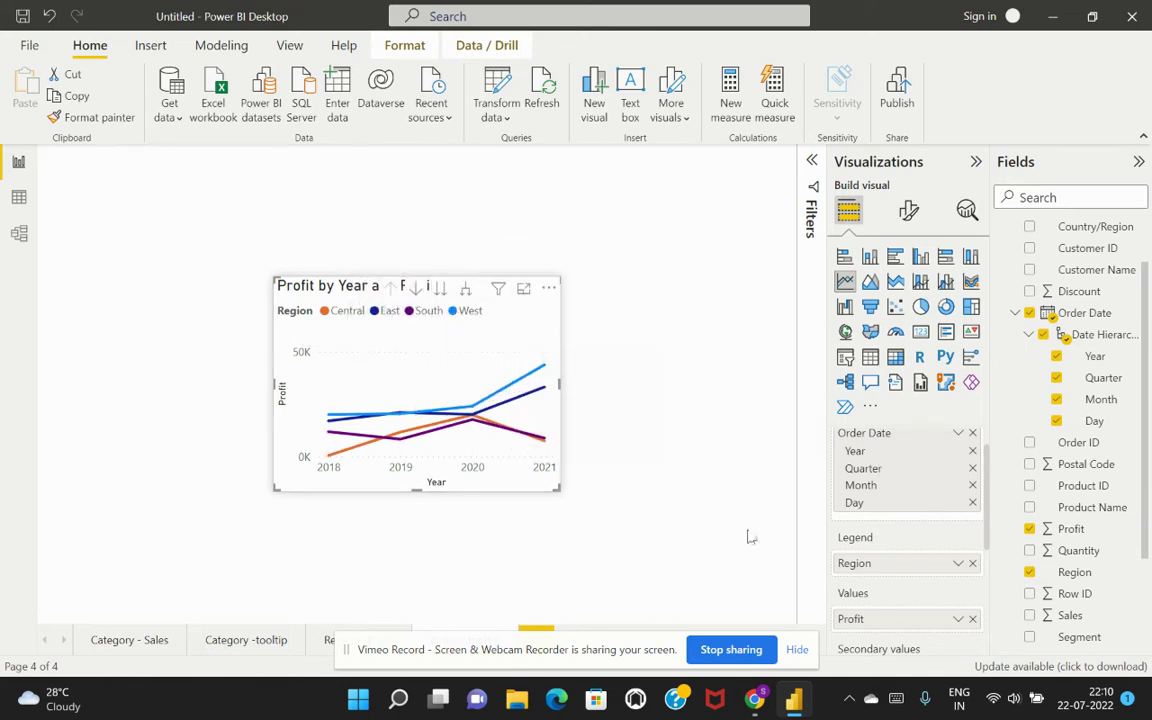
{"action": "scroll", "coordinate": [892, 578], "scroll_direction": "down", "scroll_amount": 2}
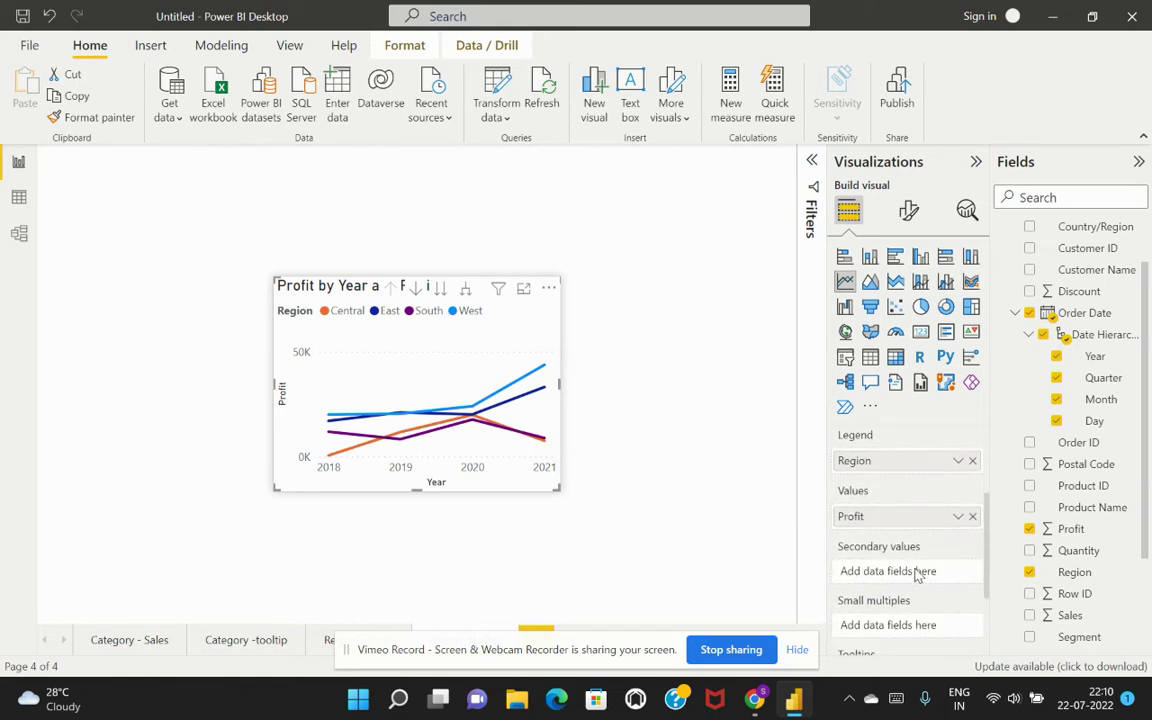
{"action": "scroll", "coordinate": [917, 575], "scroll_direction": "down", "scroll_amount": 2}
{"action": "scroll", "coordinate": [921, 546], "scroll_direction": "up", "scroll_amount": 4}
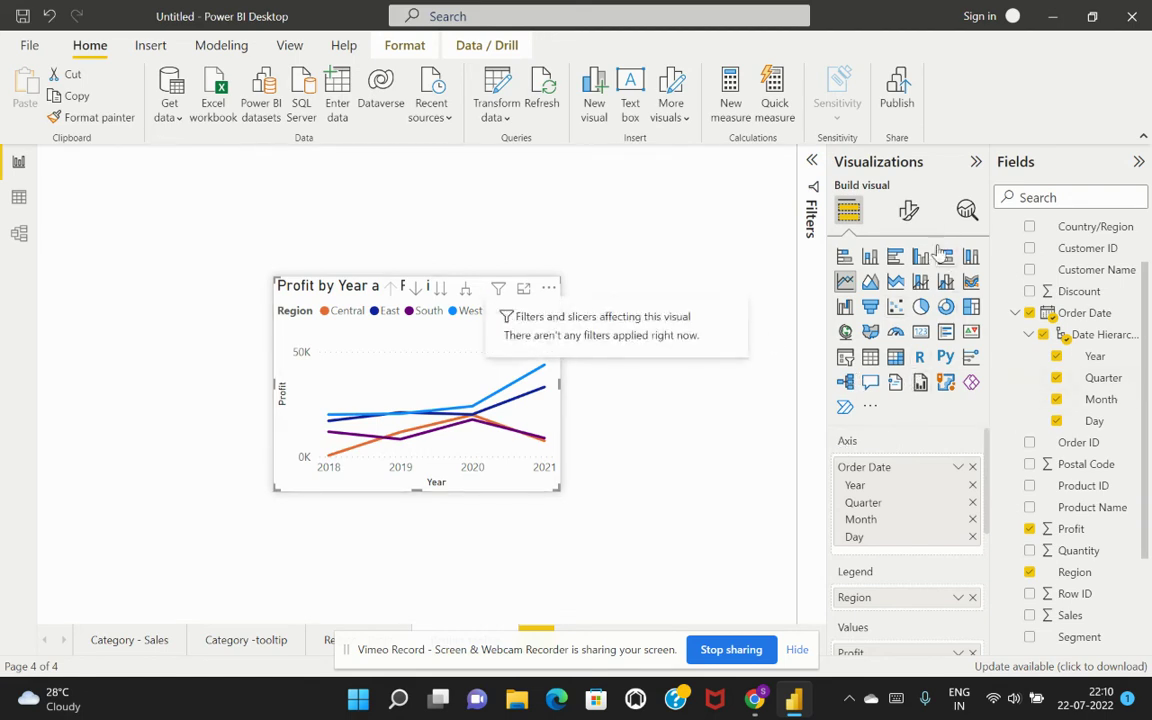
- Turn off the line chart's X-axis title while keeping the X-axis itself on
{"action": "left_click", "coordinate": [909, 211]}
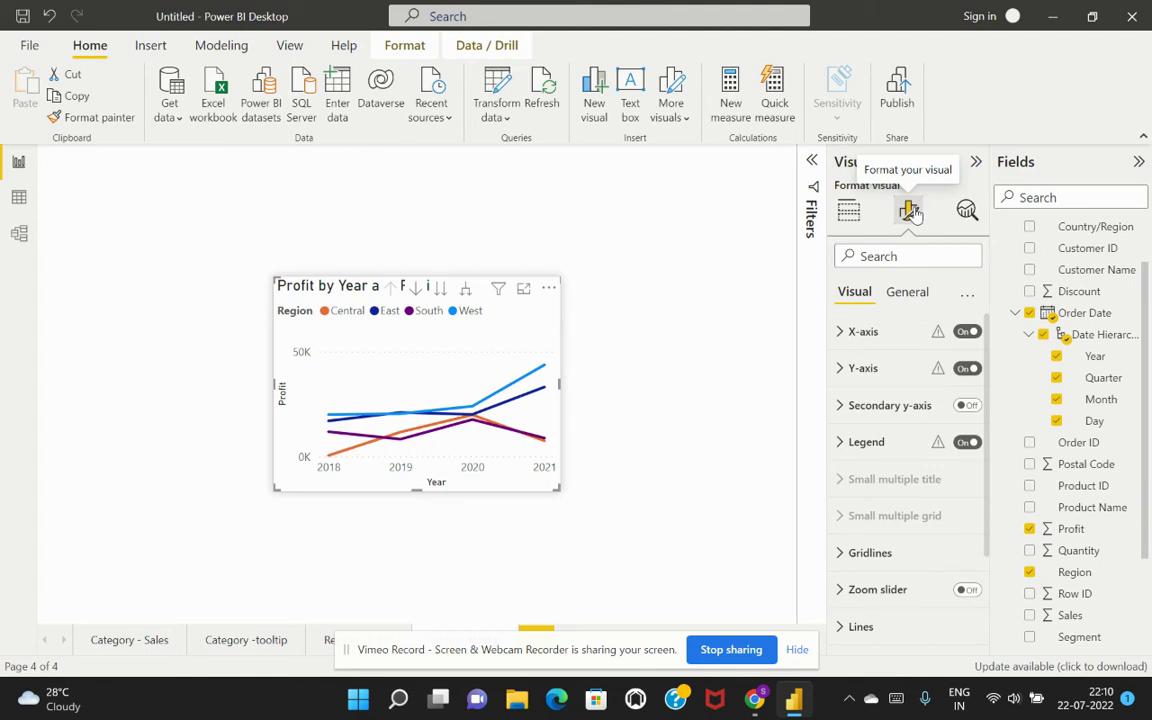
{"action": "left_click", "coordinate": [840, 335]}
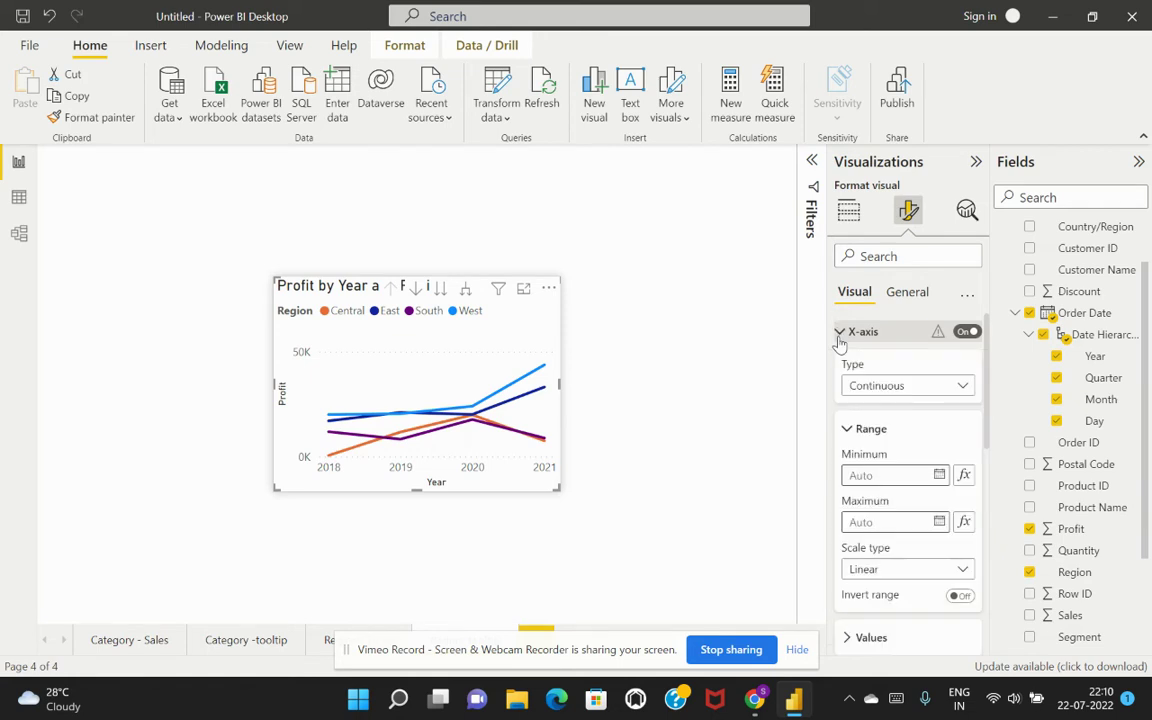
{"action": "left_click", "coordinate": [970, 334]}
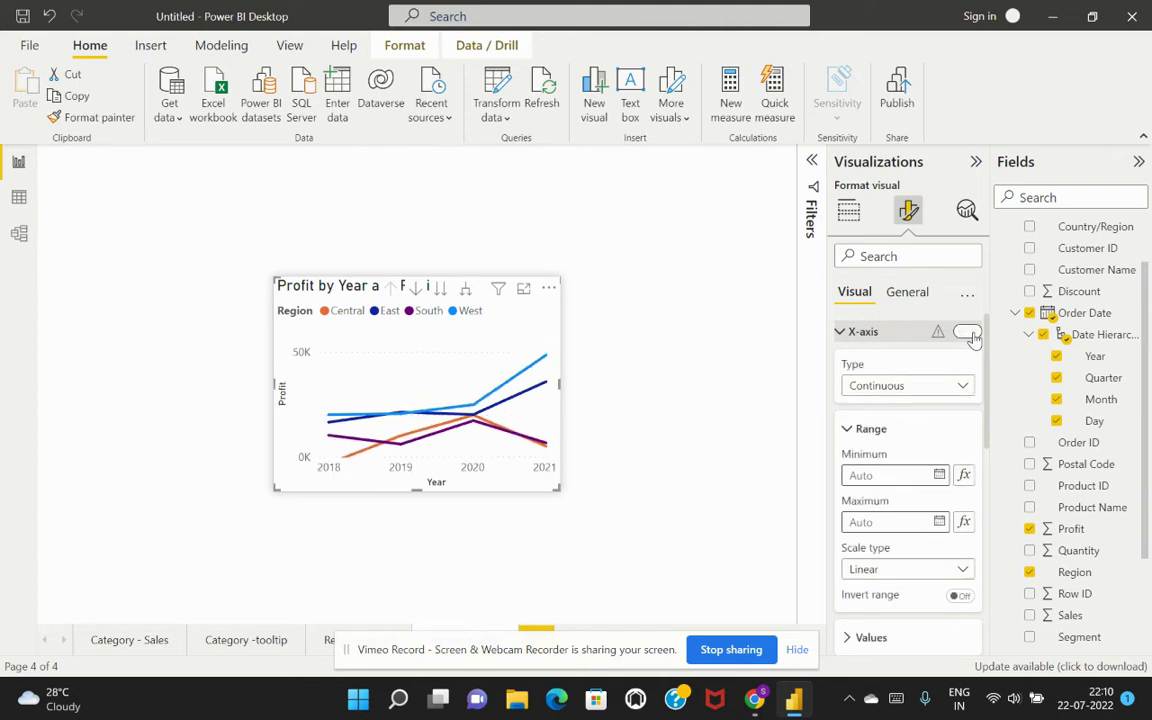
{"action": "left_click", "coordinate": [968, 333]}
{"action": "scroll", "coordinate": [945, 470], "scroll_direction": "down", "scroll_amount": 1}
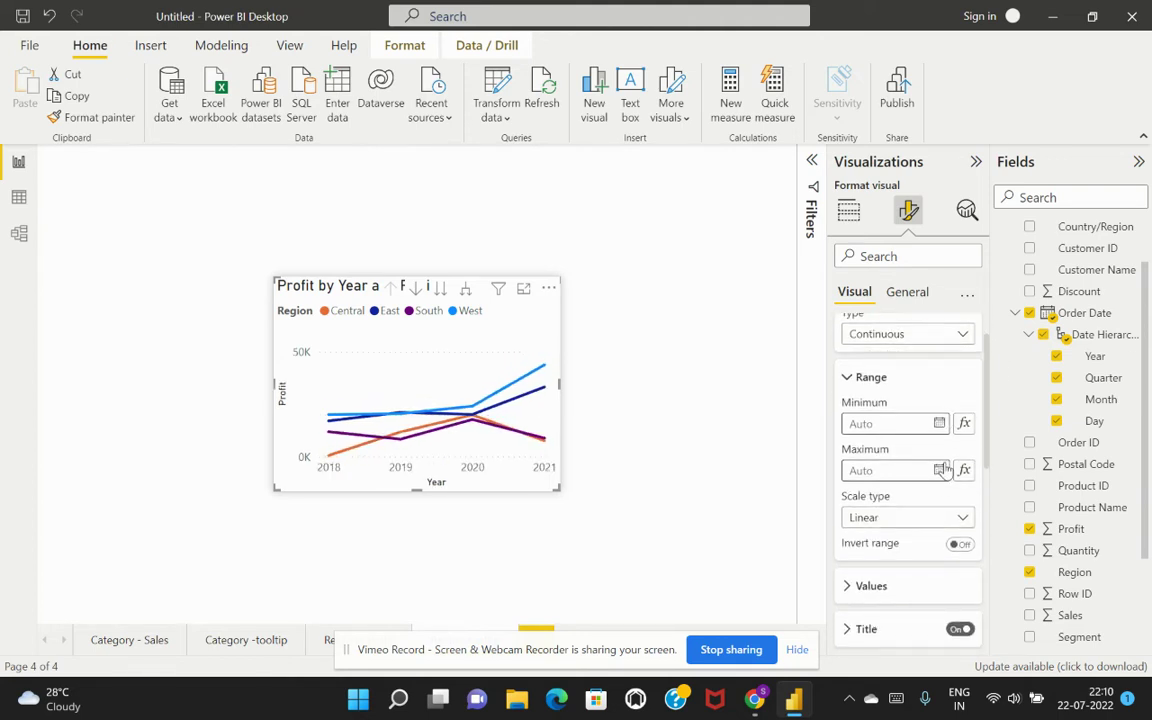
{"action": "scroll", "coordinate": [945, 470], "scroll_direction": "down", "scroll_amount": 2}
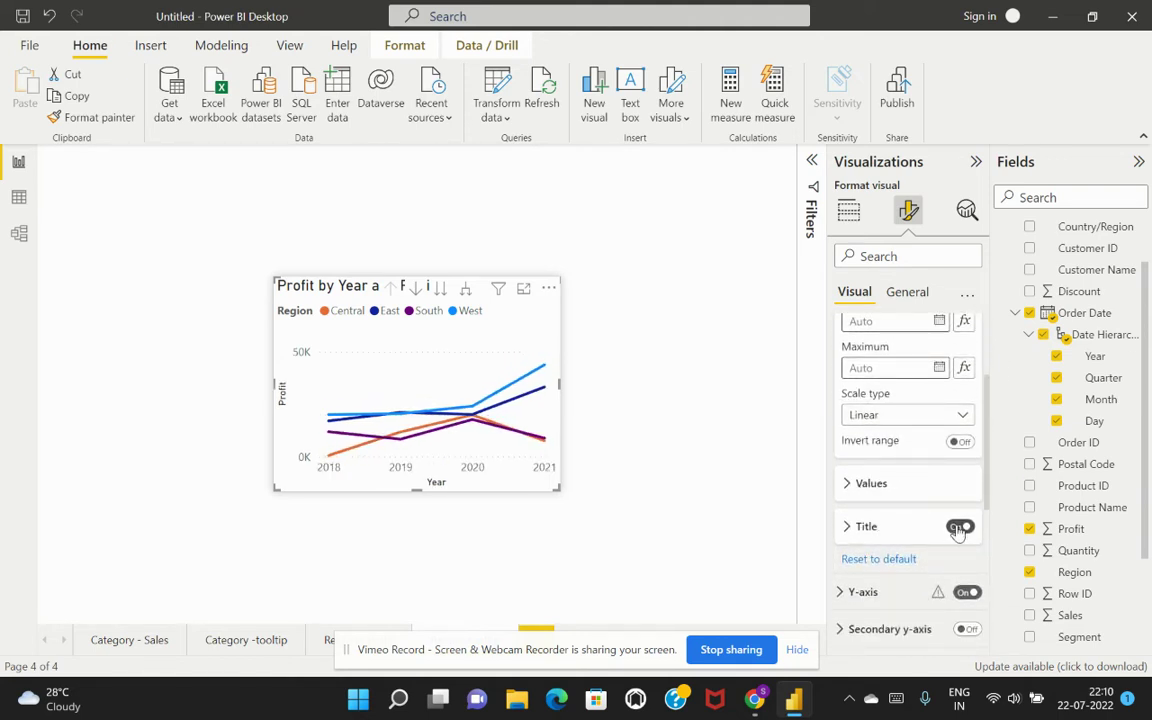
{"action": "left_click", "coordinate": [958, 527]}
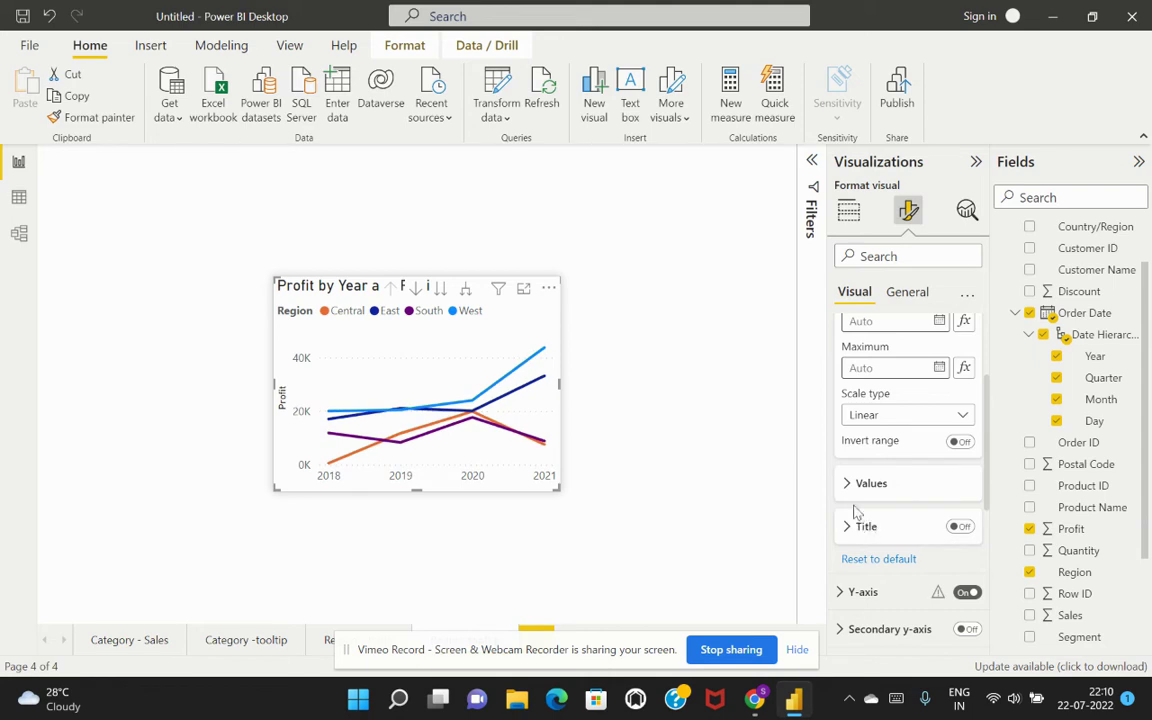
{"action": "scroll", "coordinate": [908, 467], "scroll_direction": "up", "scroll_amount": 3}
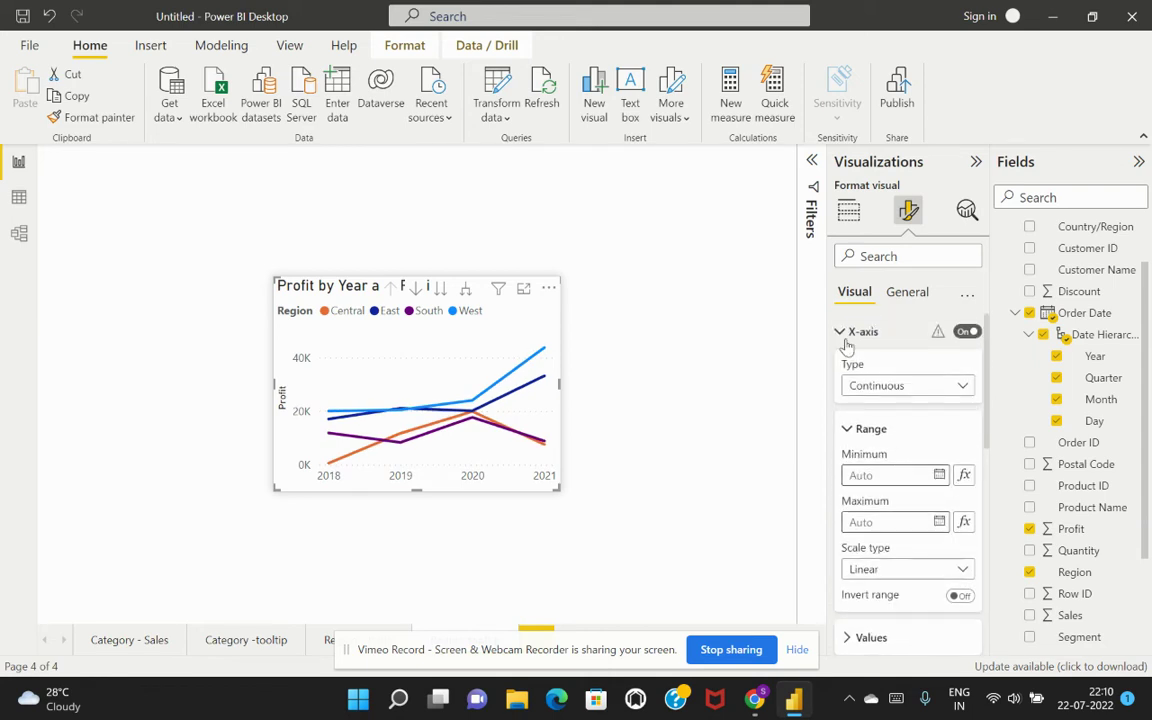
{"action": "left_click", "coordinate": [846, 342]}
- Turn off the line chart's Y-axis title
{"action": "scroll", "coordinate": [886, 494], "scroll_direction": "down", "scroll_amount": 1}
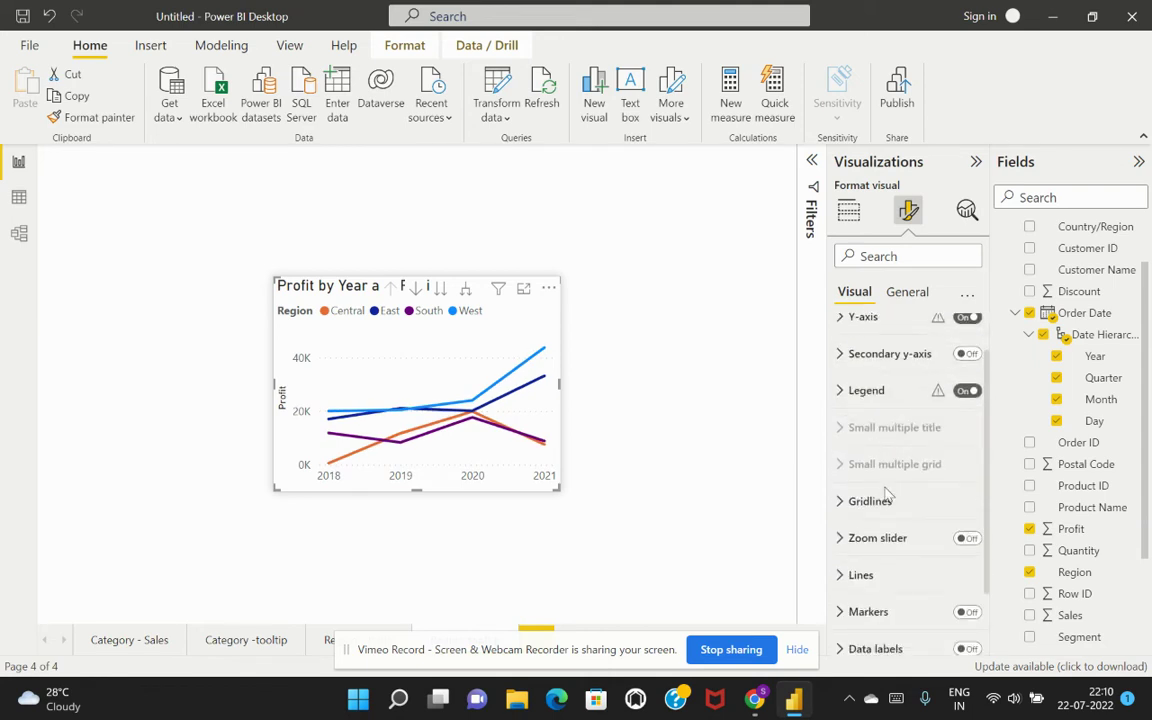
{"action": "left_click", "coordinate": [840, 322]}
{"action": "scroll", "coordinate": [905, 505], "scroll_direction": "down", "scroll_amount": 1}
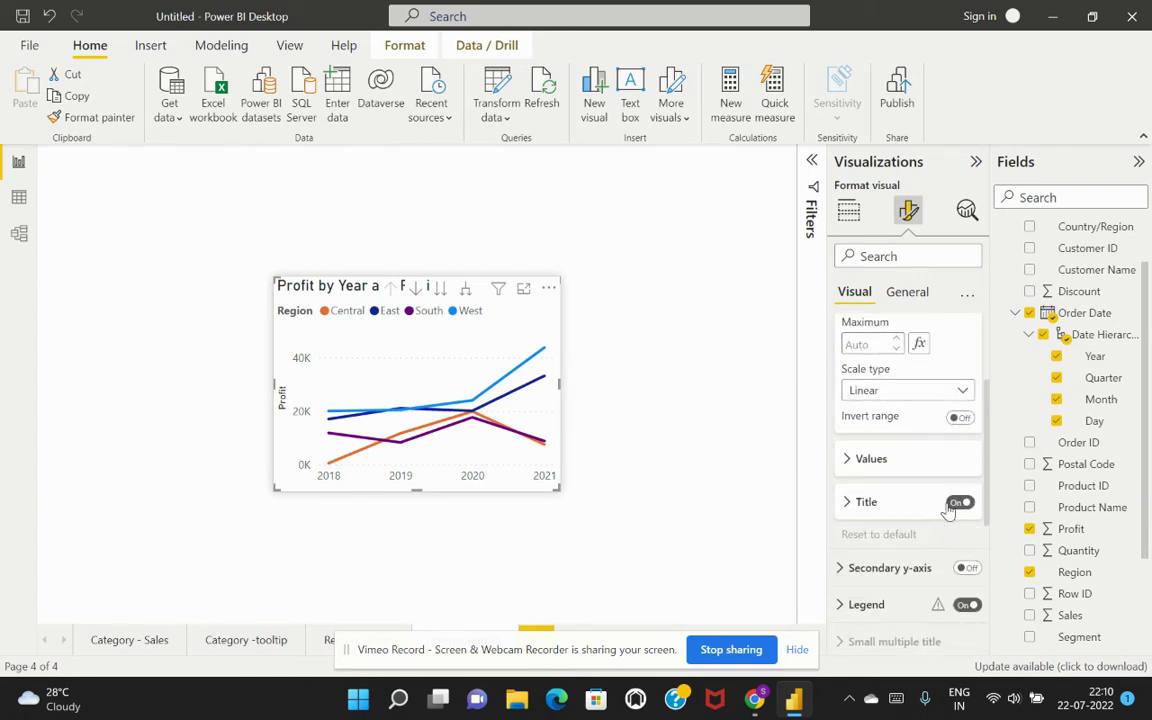
{"action": "left_click", "coordinate": [952, 506]}
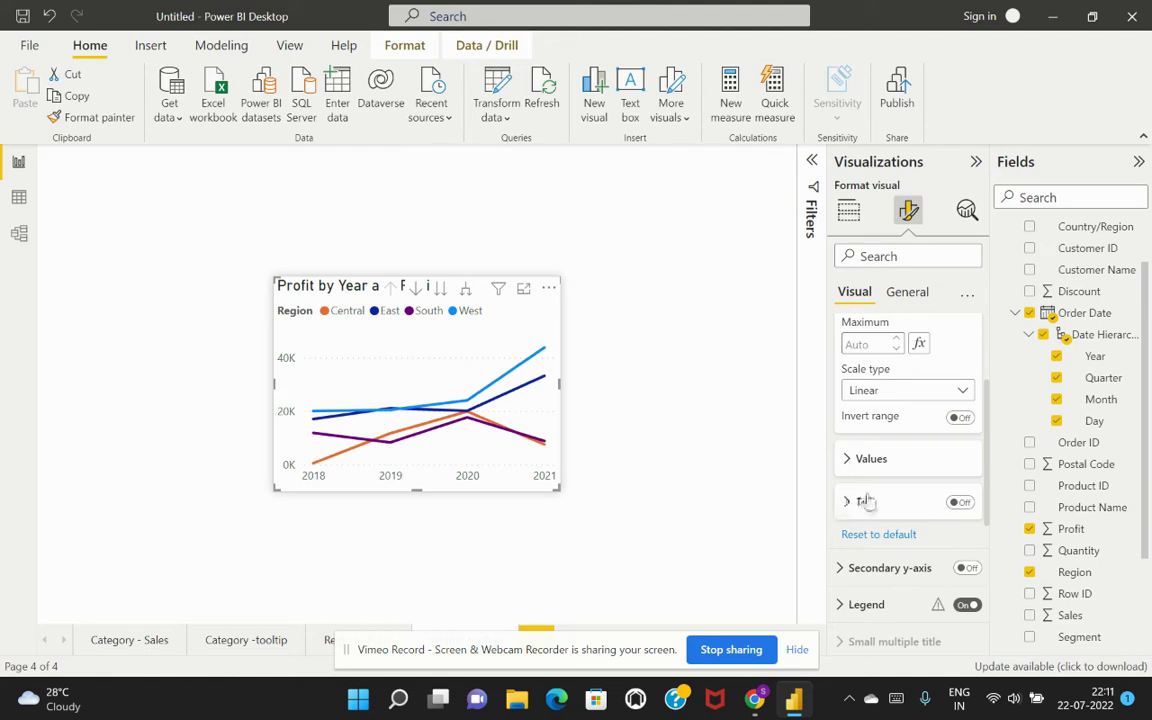
{"action": "scroll", "coordinate": [880, 480], "scroll_direction": "up", "scroll_amount": 3}
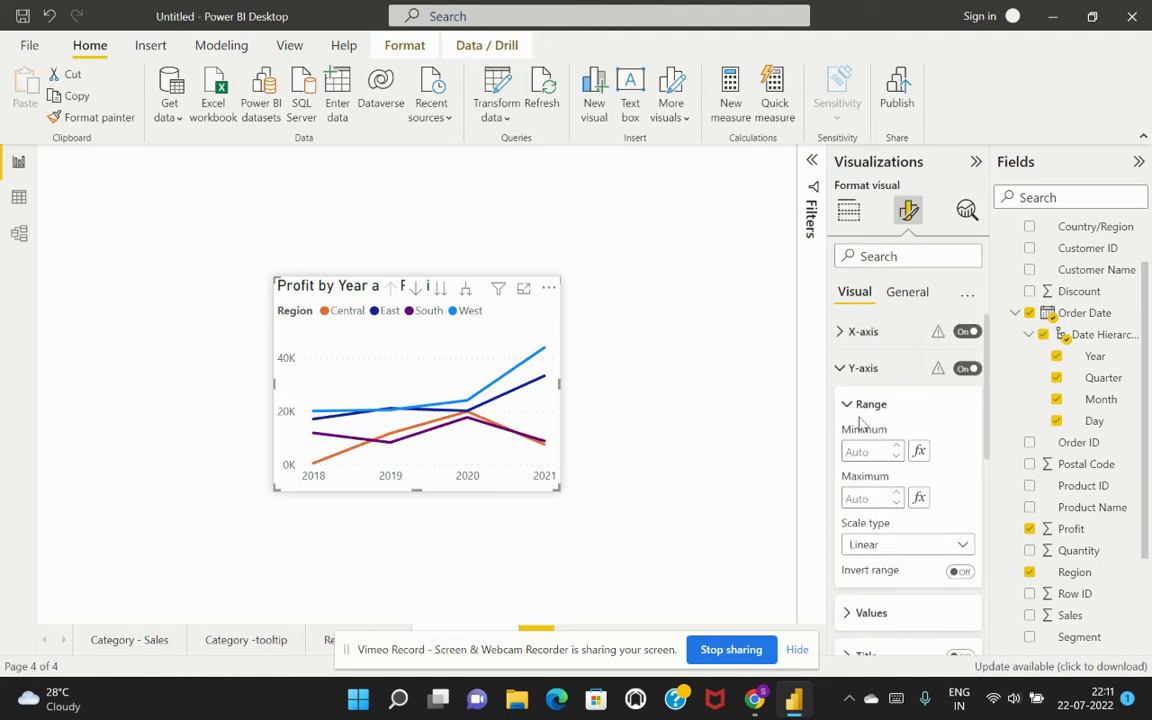
{"action": "left_click", "coordinate": [841, 369]}
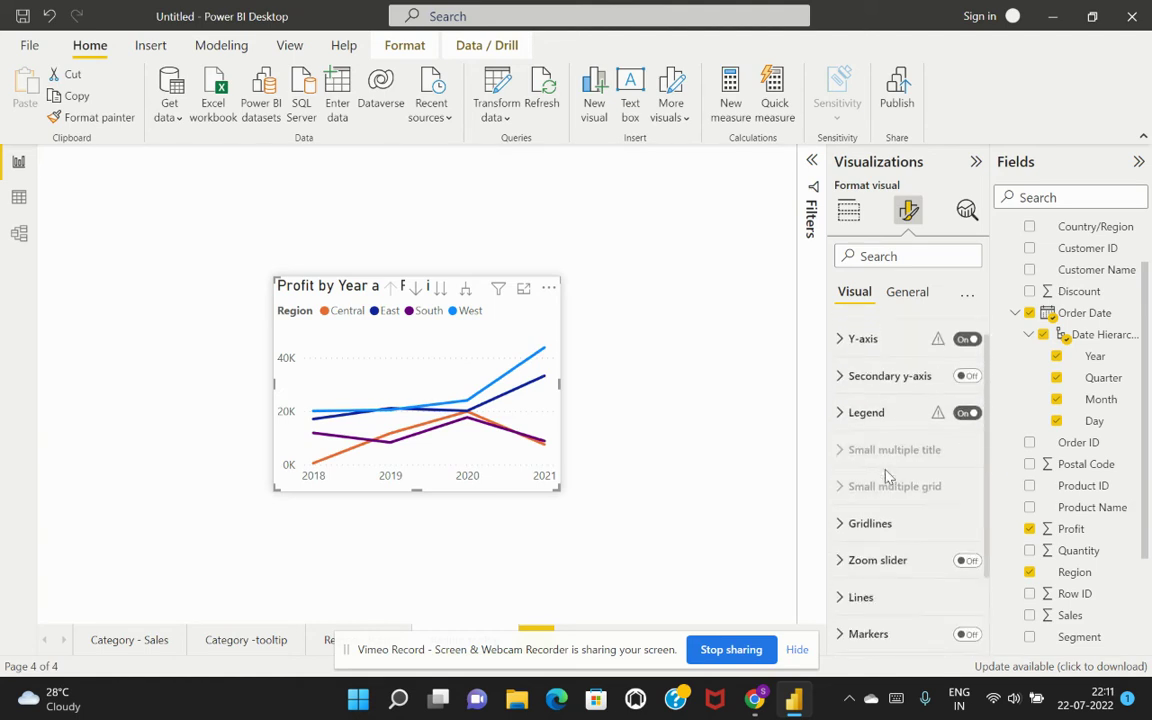
- Turn off the line chart's overall title and return to its field settings
{"action": "scroll", "coordinate": [886, 473], "scroll_direction": "down", "scroll_amount": 5}
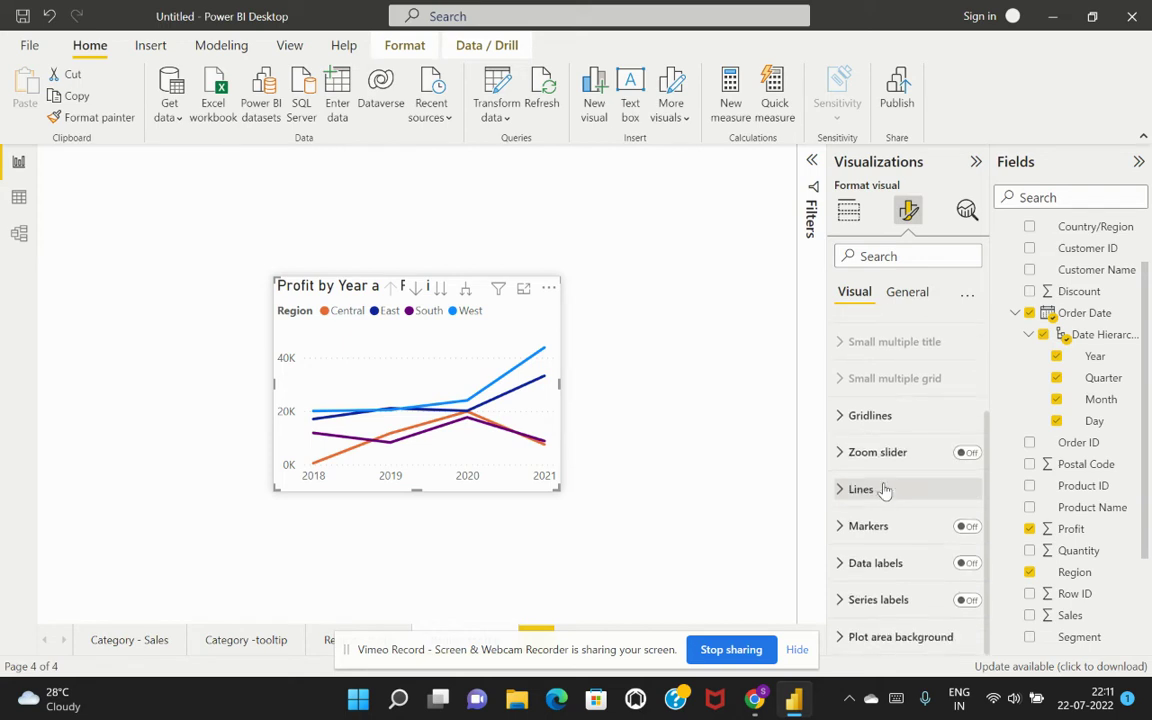
{"action": "scroll", "coordinate": [884, 489], "scroll_direction": "up", "scroll_amount": 3}
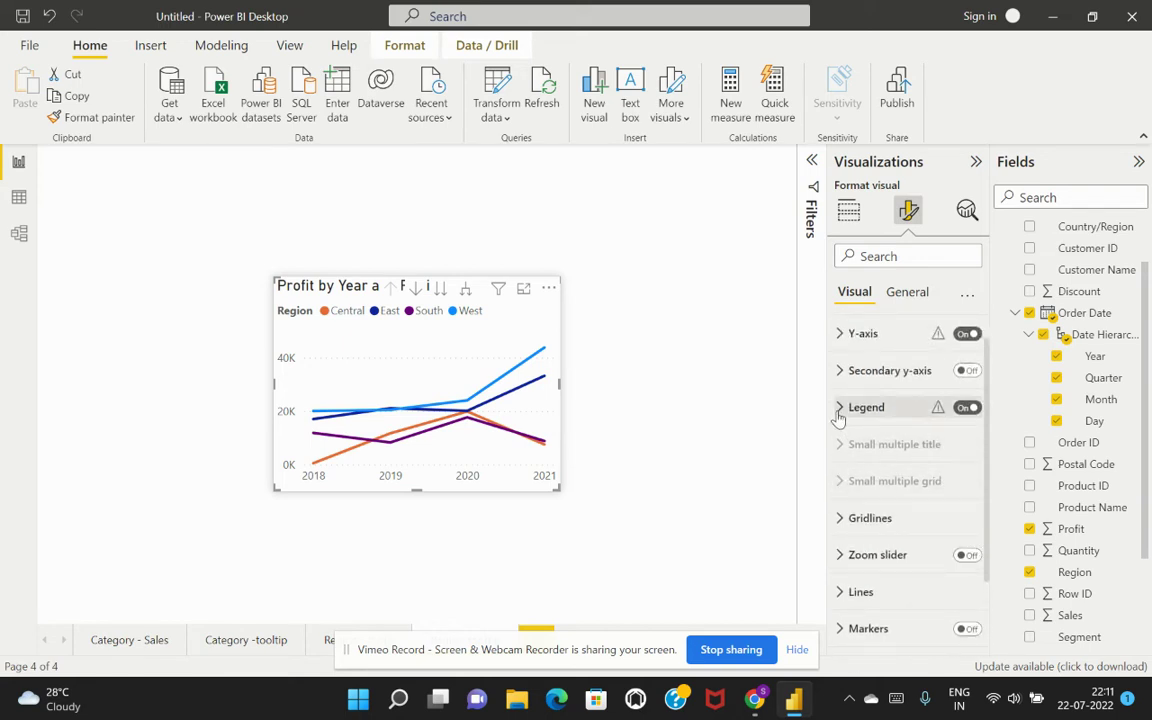
{"action": "left_click", "coordinate": [912, 294]}
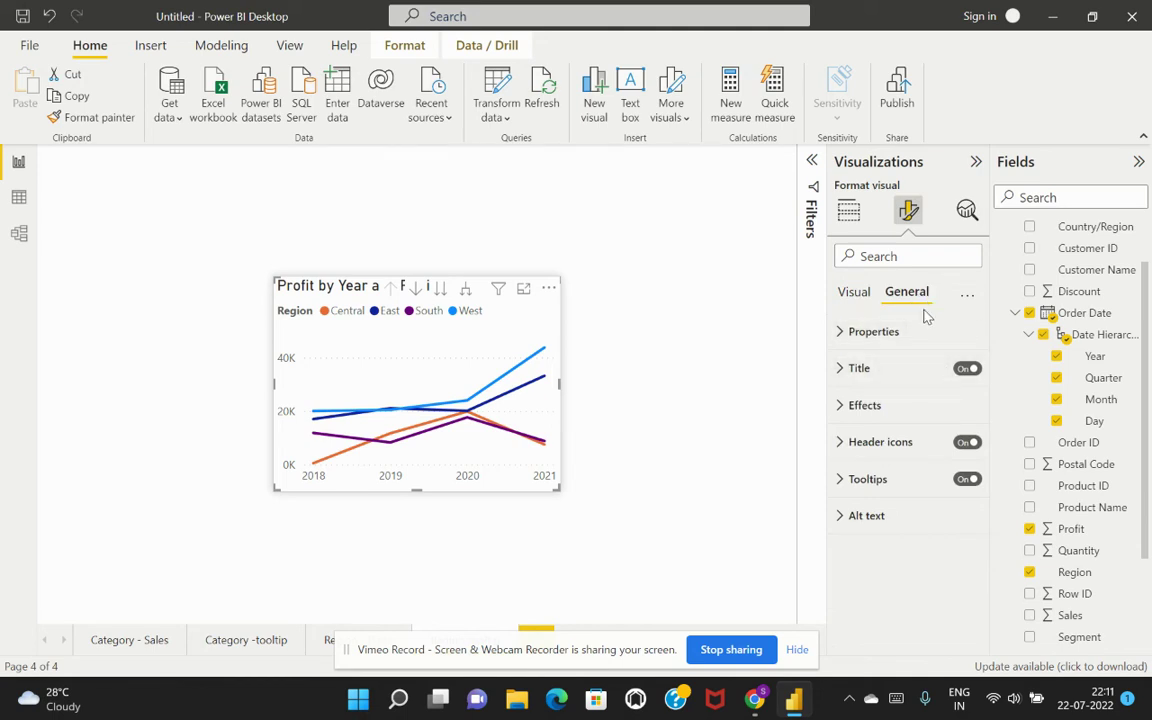
{"action": "left_click", "coordinate": [966, 369]}
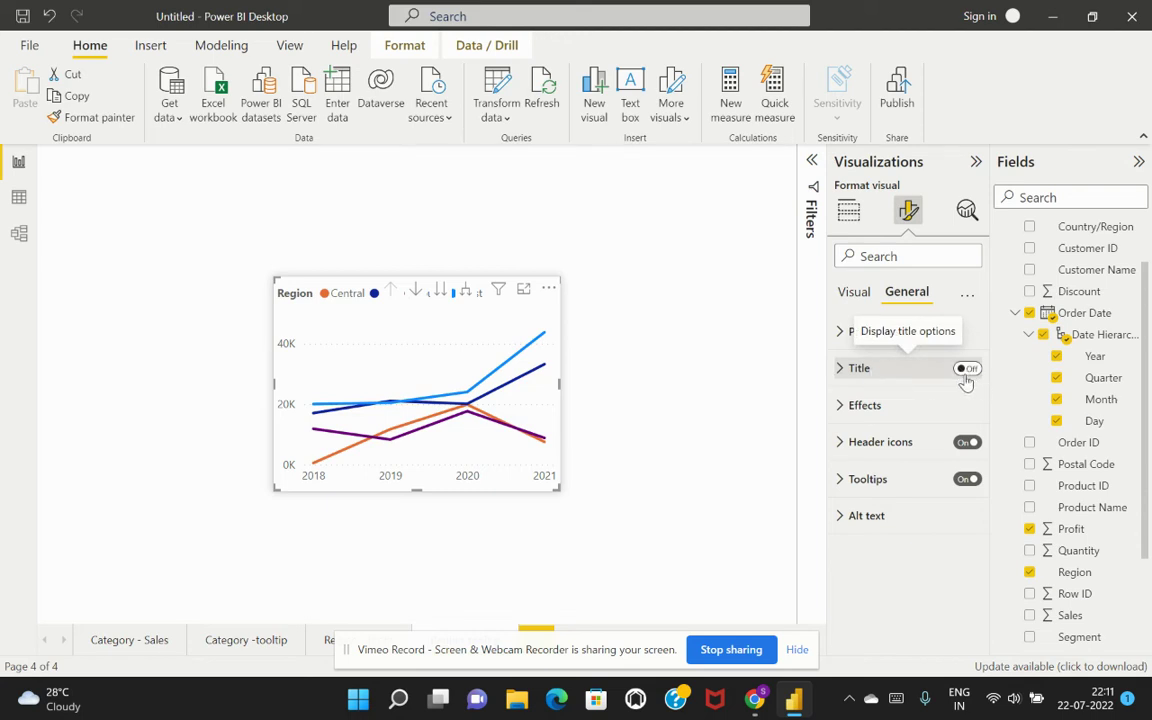
{"action": "left_click", "coordinate": [838, 481]}
{"action": "scroll", "coordinate": [887, 483], "scroll_direction": "down", "scroll_amount": 2}
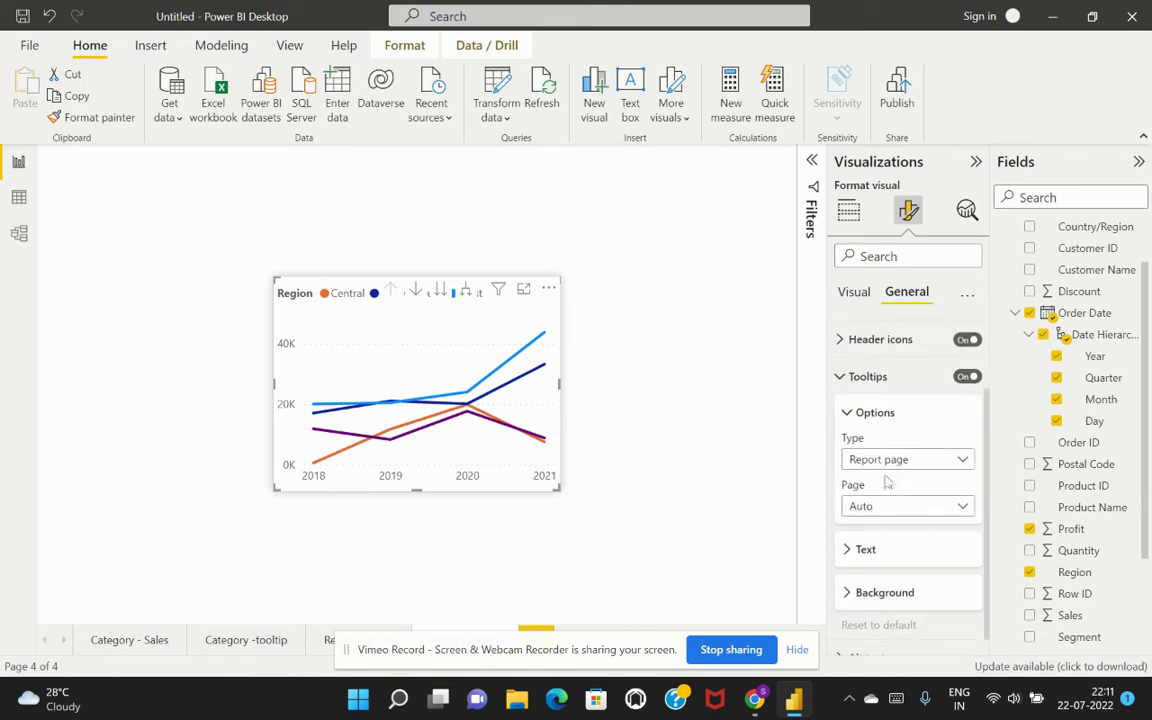
{"action": "left_click", "coordinate": [848, 377]}
{"action": "left_click", "coordinate": [851, 291]}
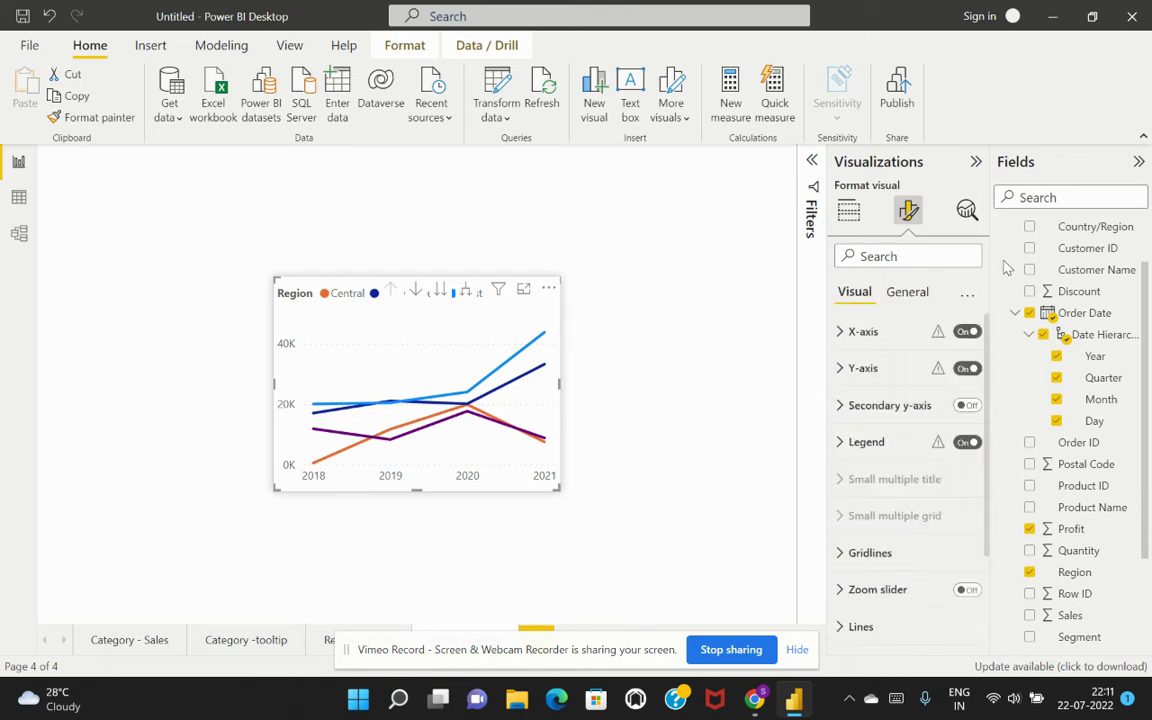
{"action": "left_click", "coordinate": [848, 212]}
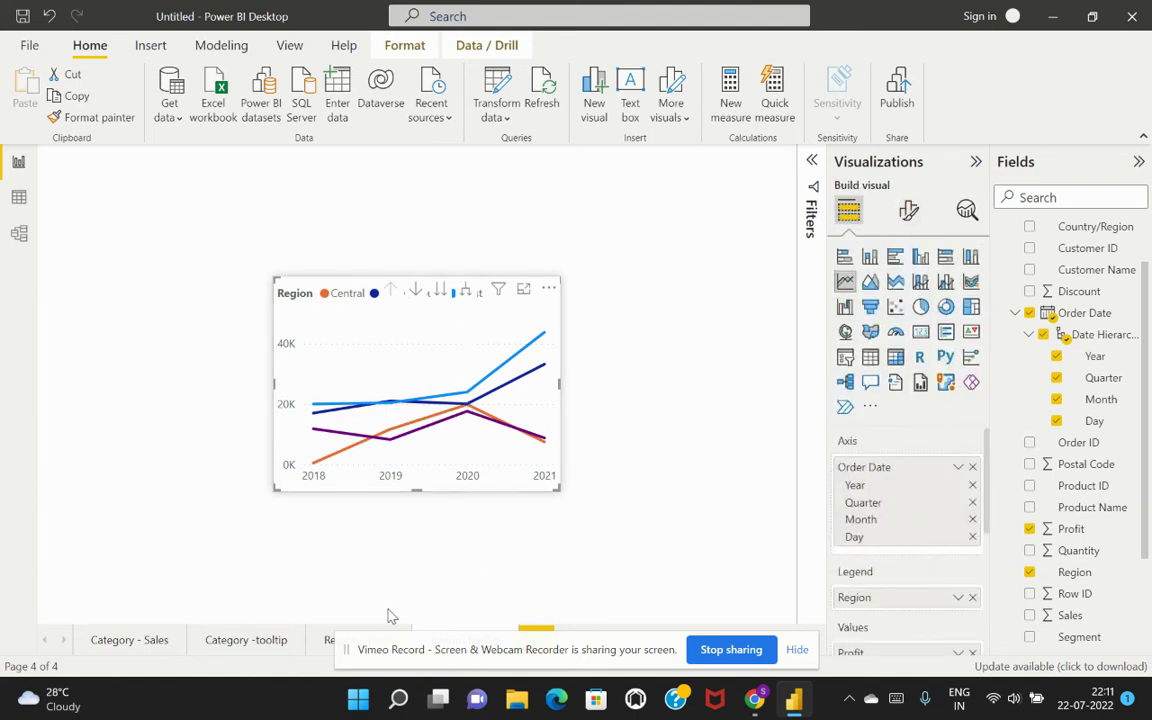
- Select the Profit by Region column chart on its report page and check the tooltips of its columns
{"action": "left_click", "coordinate": [327, 641]}
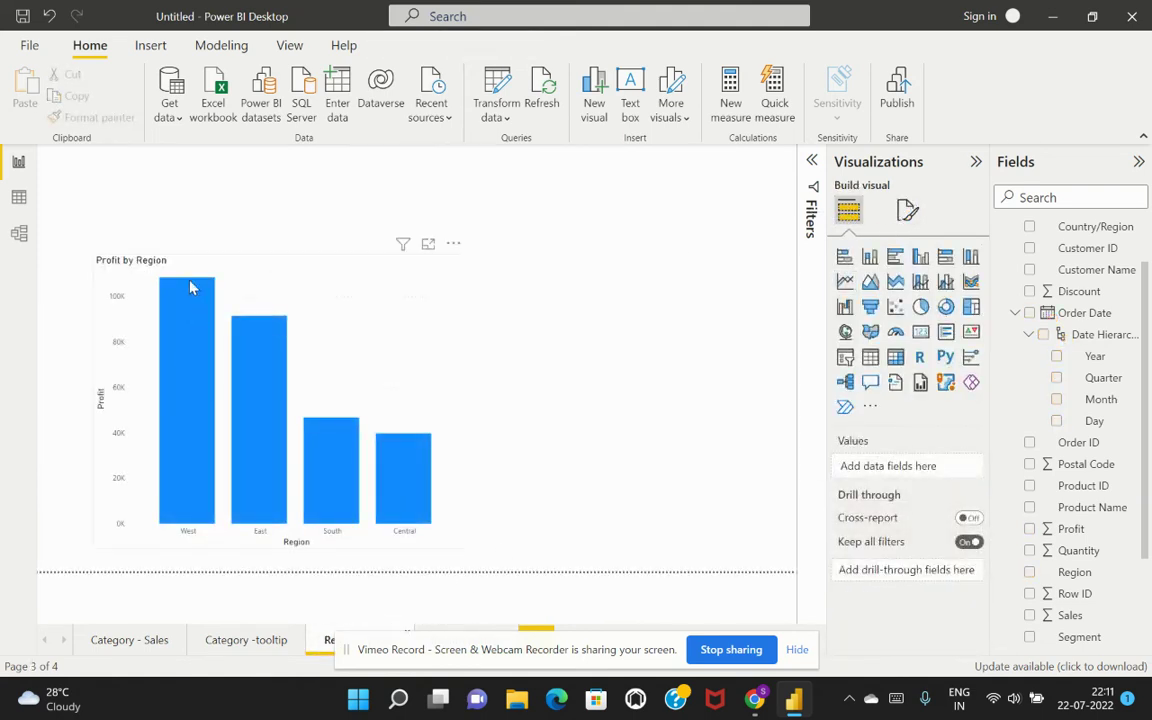
{"action": "left_click", "coordinate": [275, 272]}
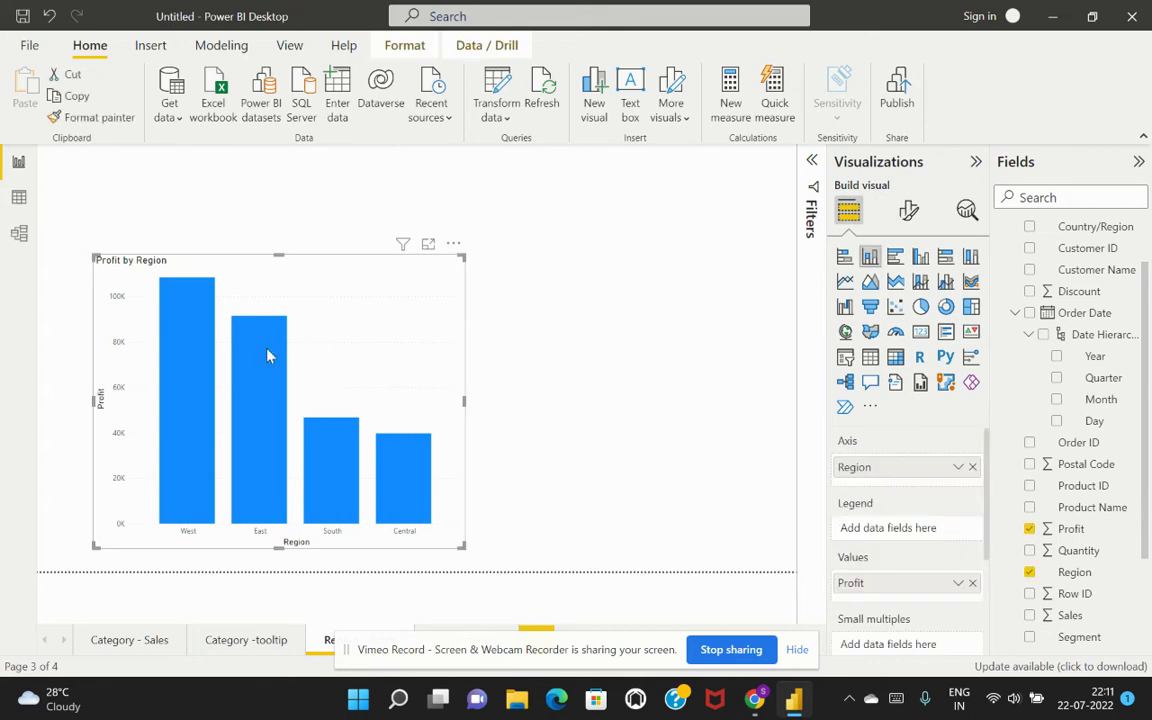
{"action": "mouse_move", "coordinate": [166, 367]}
{"action": "mouse_move", "coordinate": [260, 414]}
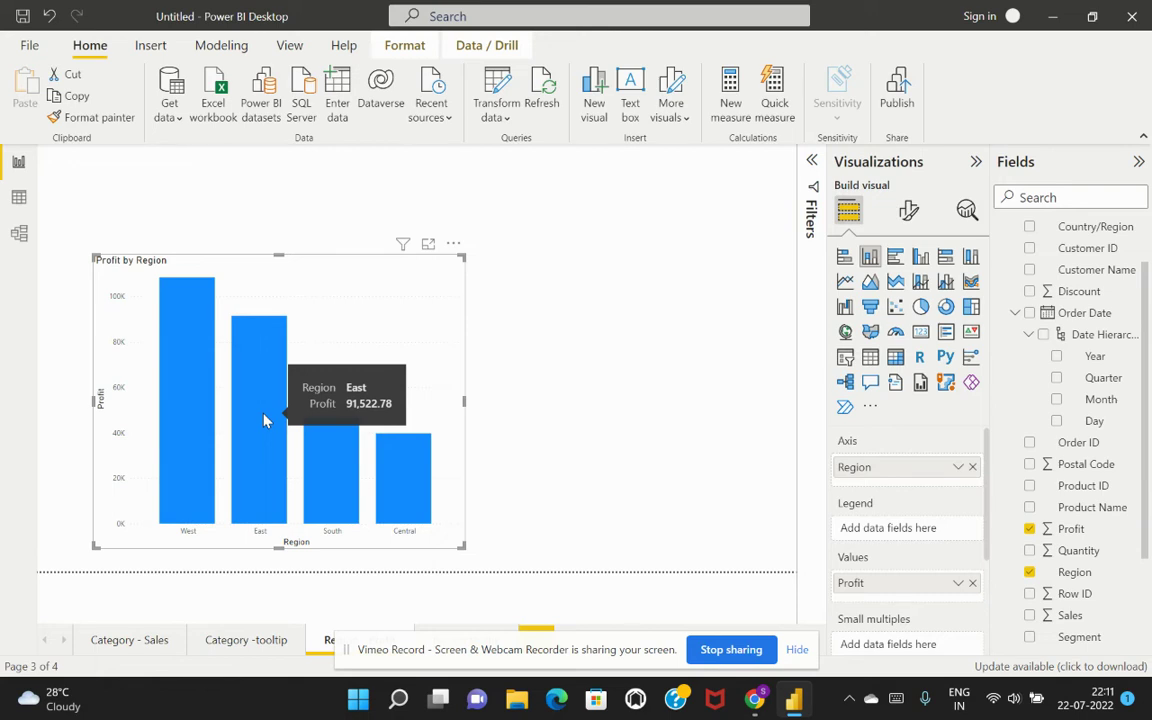
{"action": "mouse_move", "coordinate": [403, 490]}
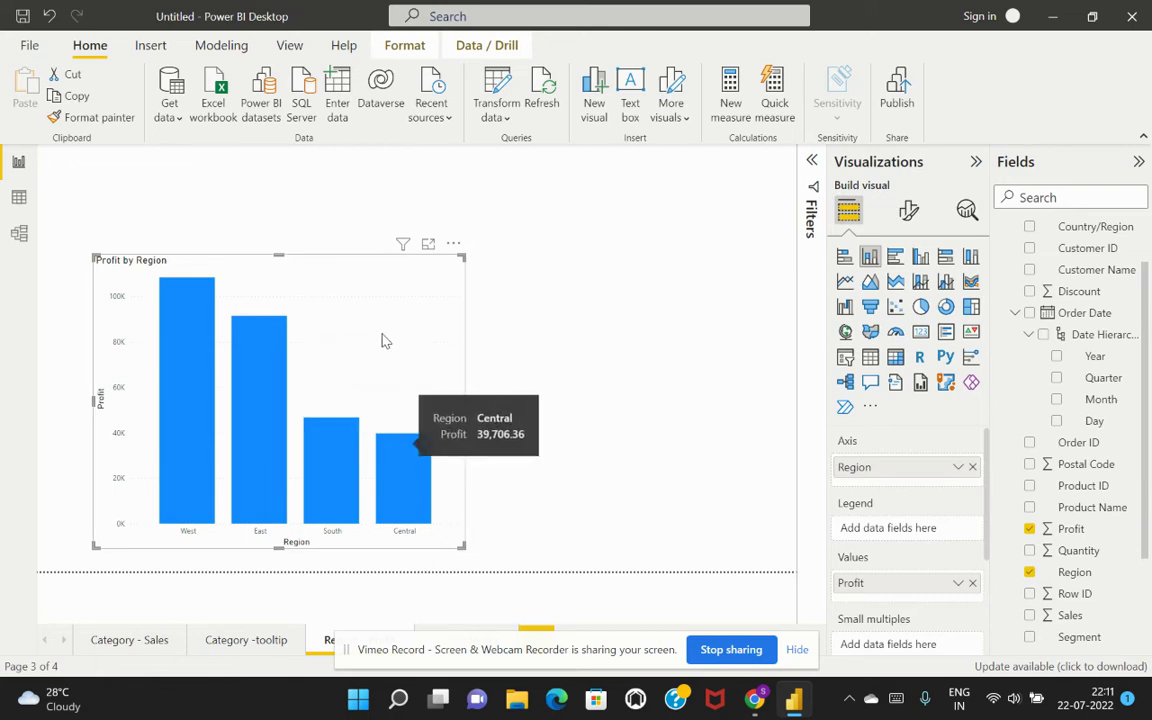
- Assign the Region tooltip page as the report page tooltip of the Profit by Region column chart
{"action": "left_click", "coordinate": [909, 212]}
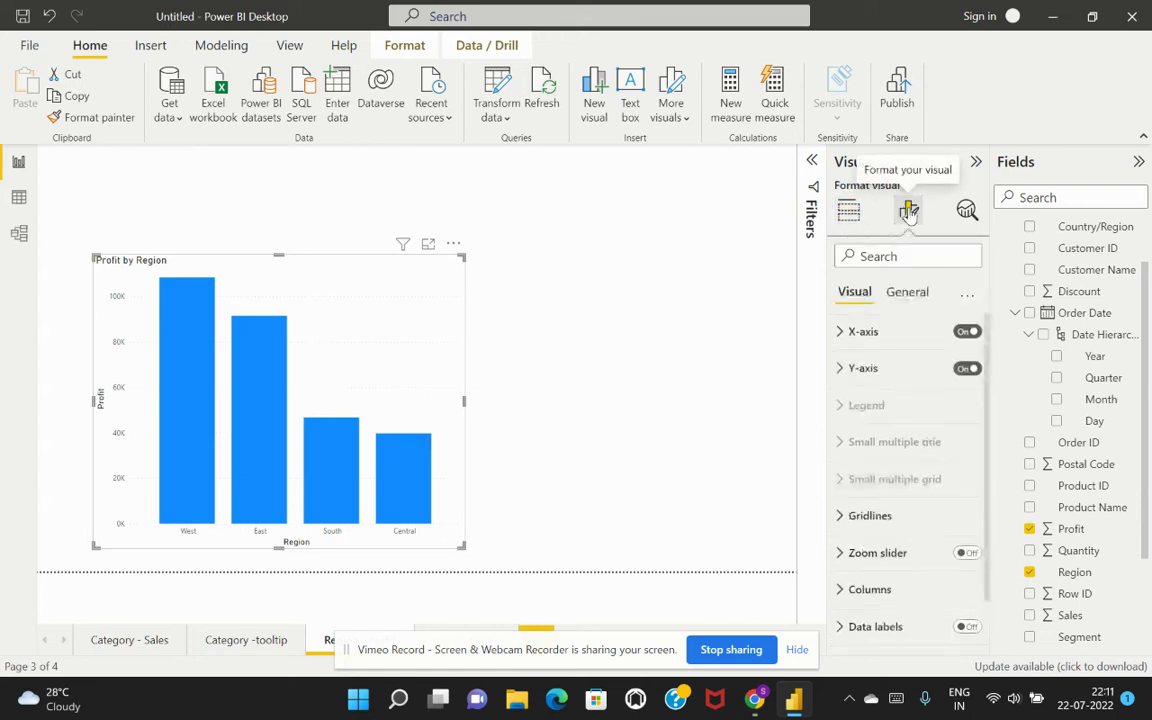
{"action": "left_click", "coordinate": [919, 297]}
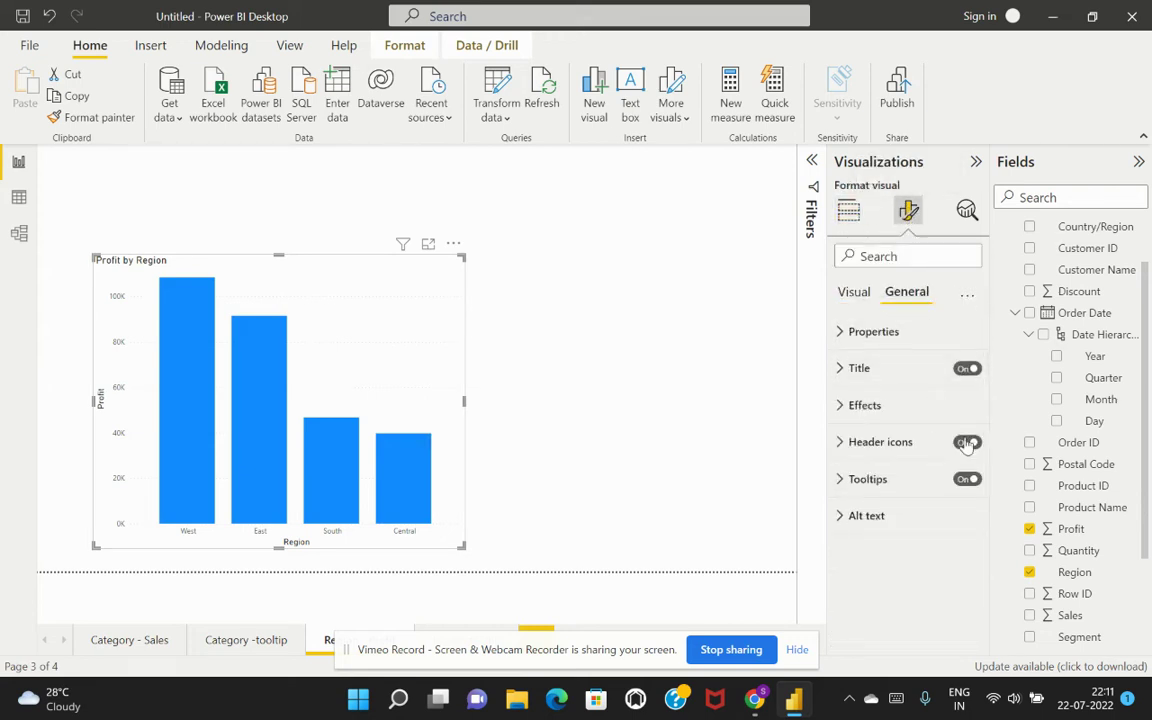
{"action": "left_click", "coordinate": [853, 490]}
{"action": "scroll", "coordinate": [855, 495], "scroll_direction": "down", "scroll_amount": 2}
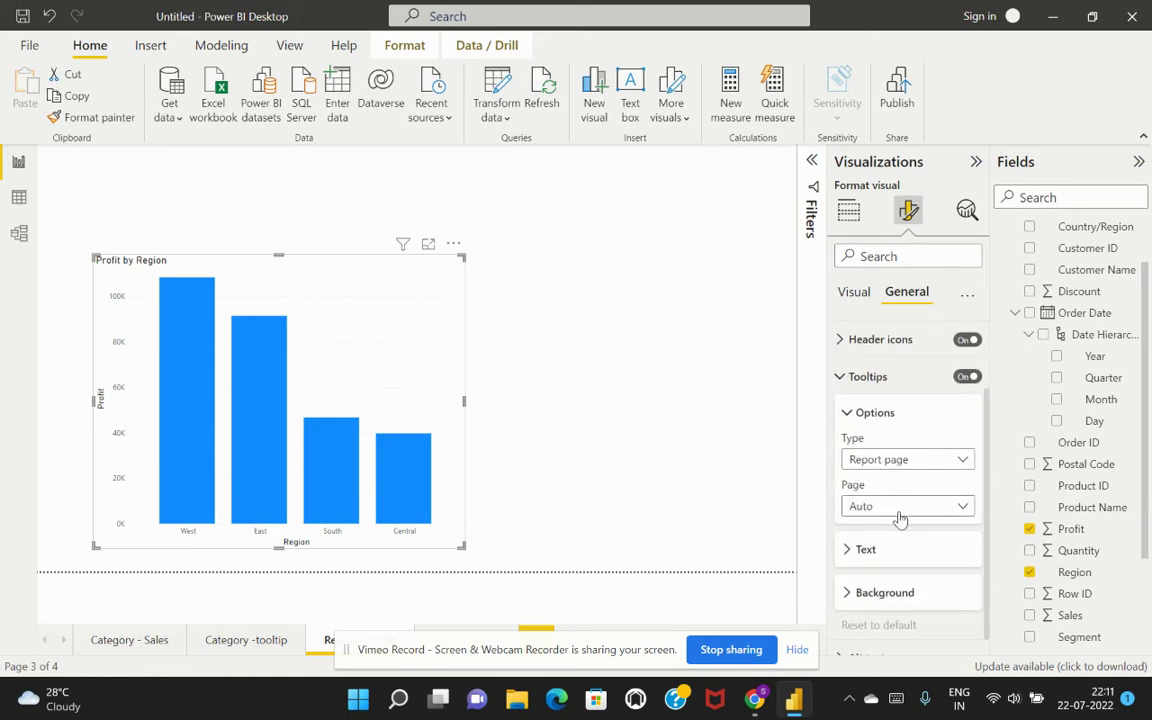
{"action": "left_click", "coordinate": [904, 512]}
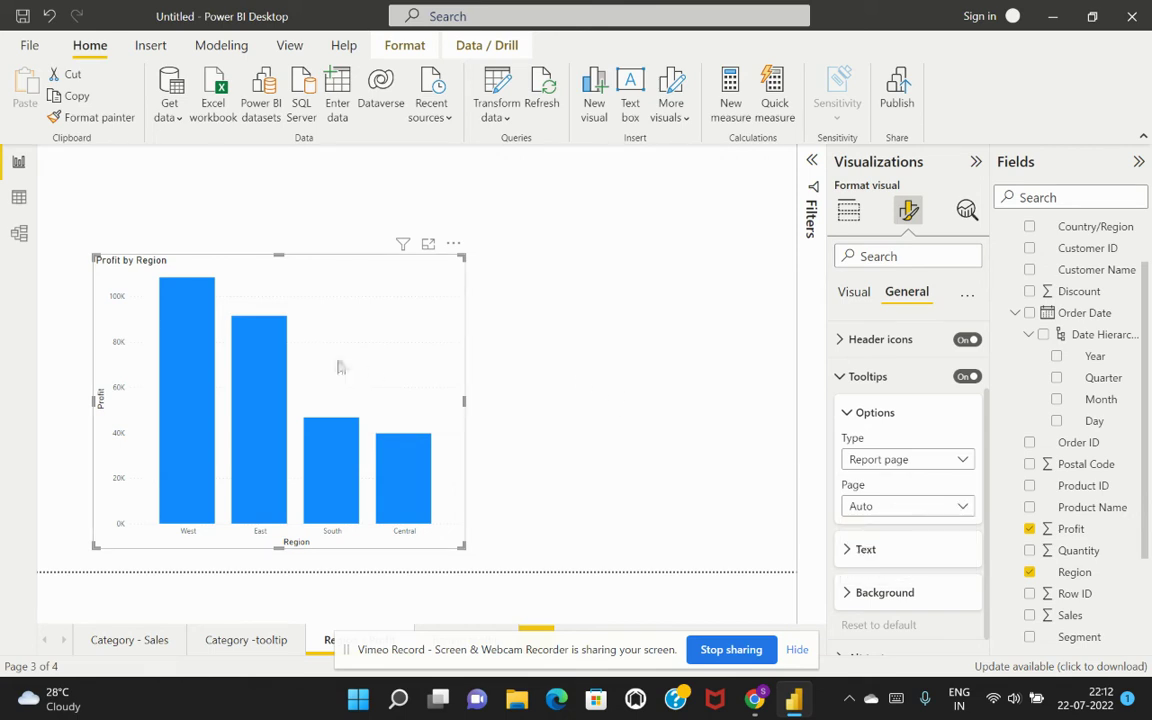
{"action": "mouse_move", "coordinate": [268, 370]}
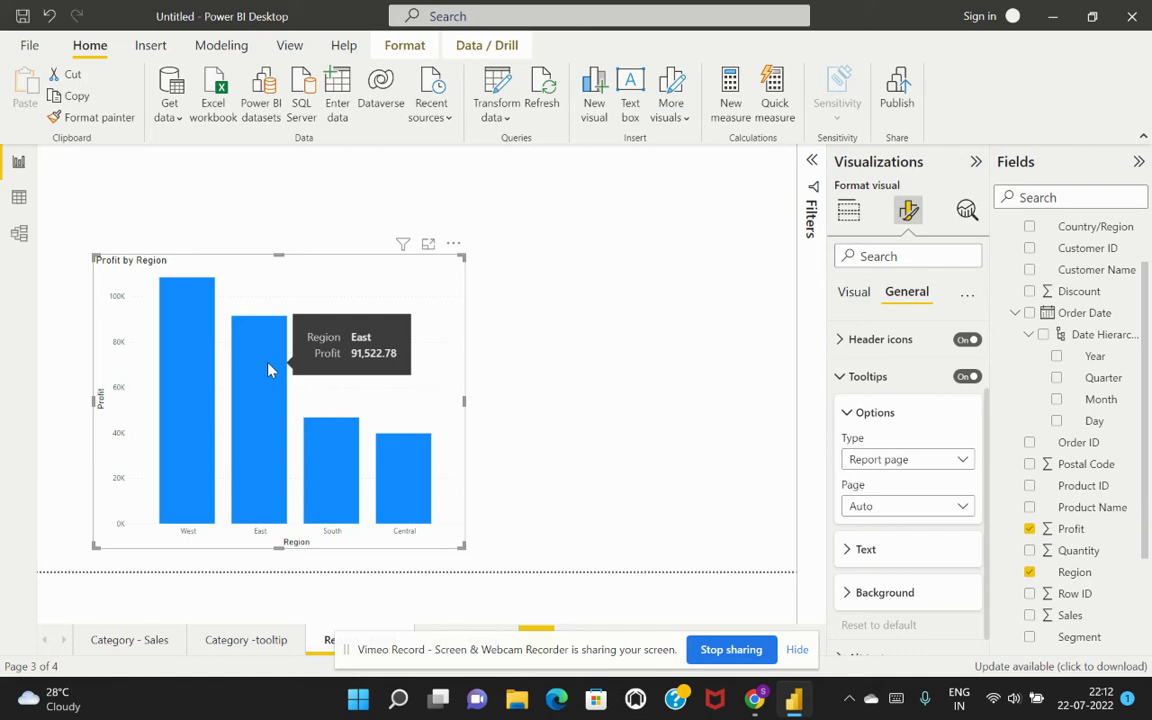
{"action": "left_click", "coordinate": [924, 507]}
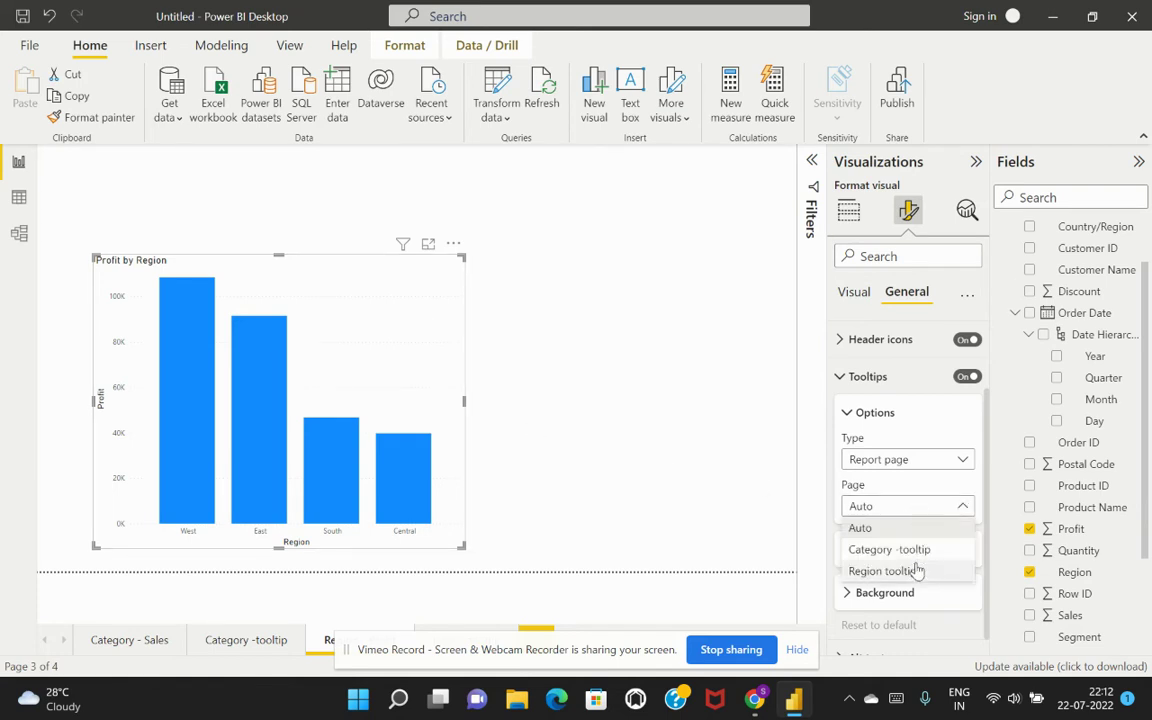
{"action": "left_click", "coordinate": [846, 572]}
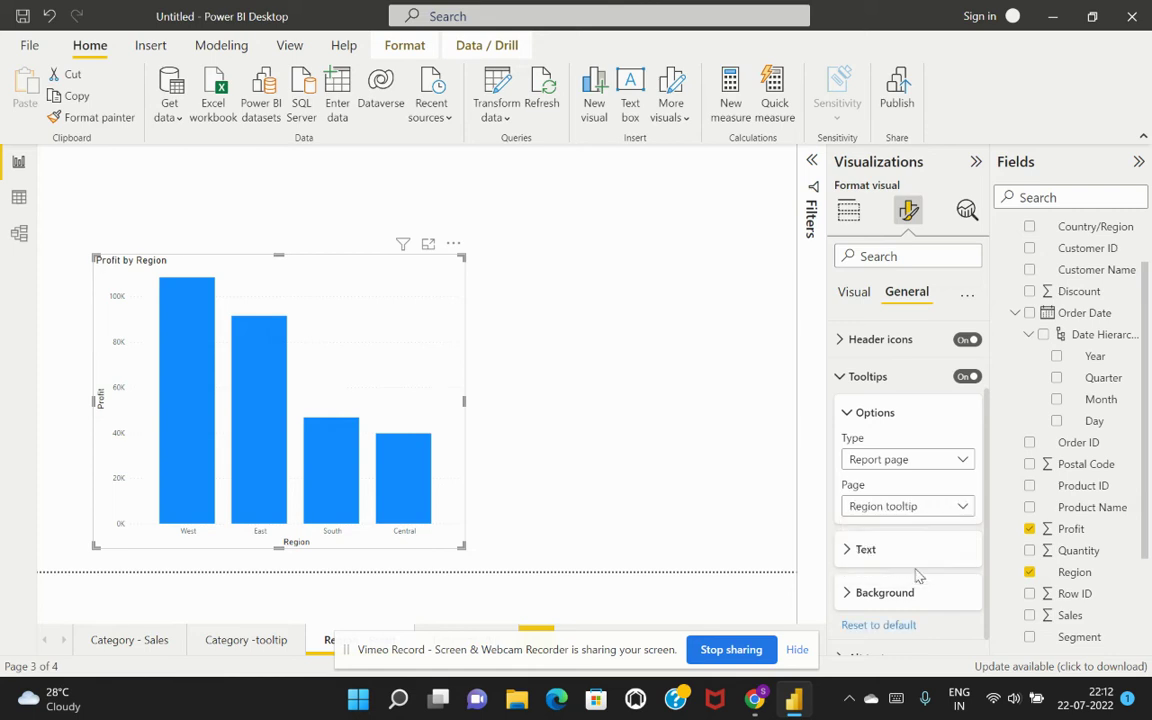
- Check the custom report page tooltips on the East, South and Central columns of the Profit by Region chart
{"action": "left_click", "coordinate": [730, 400]}
{"action": "mouse_move", "coordinate": [270, 346]}
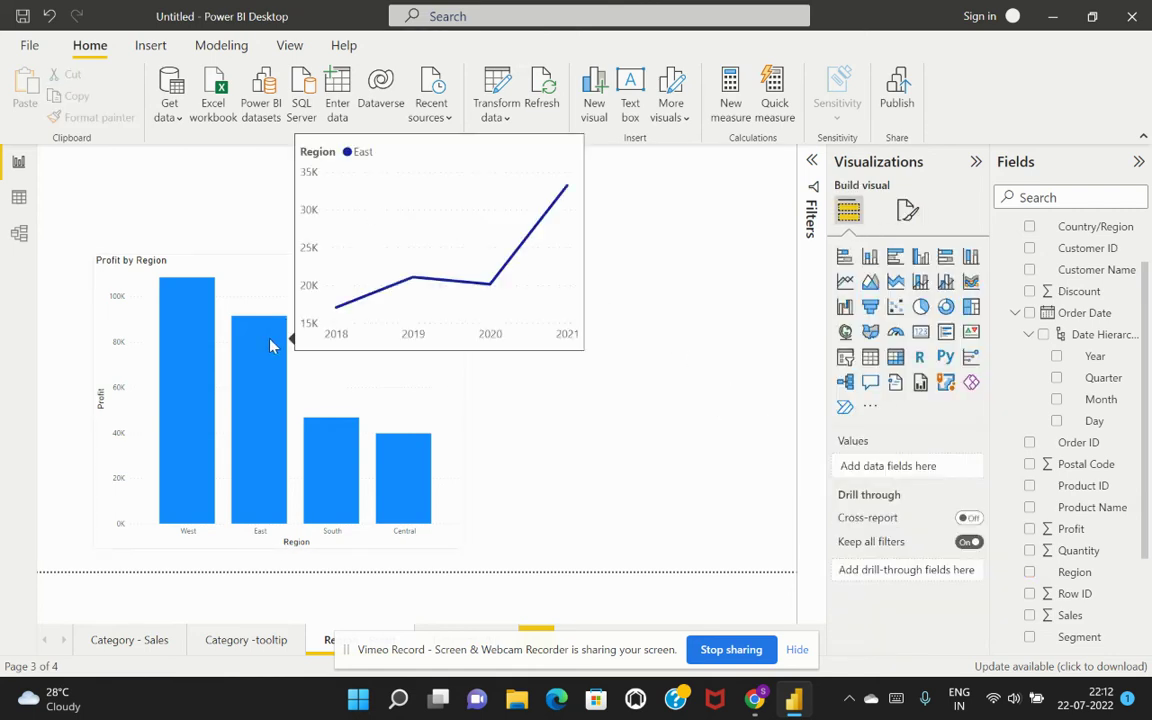
{"action": "mouse_move", "coordinate": [326, 474]}
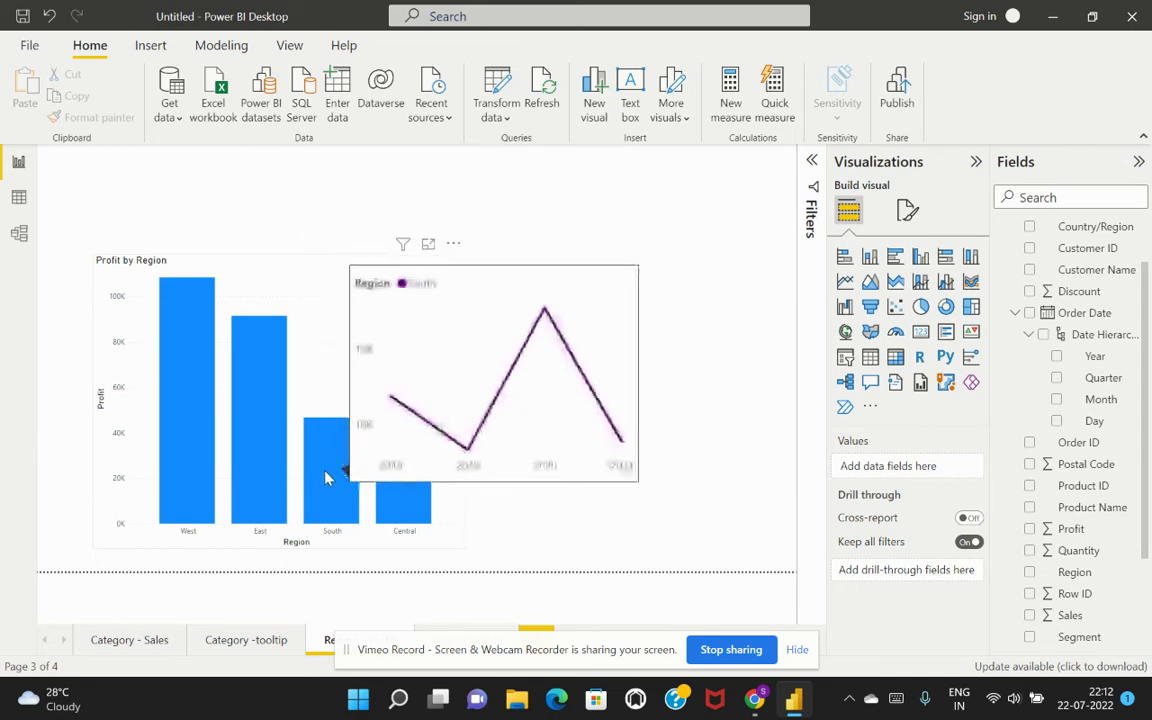
{"action": "mouse_move", "coordinate": [201, 424]}
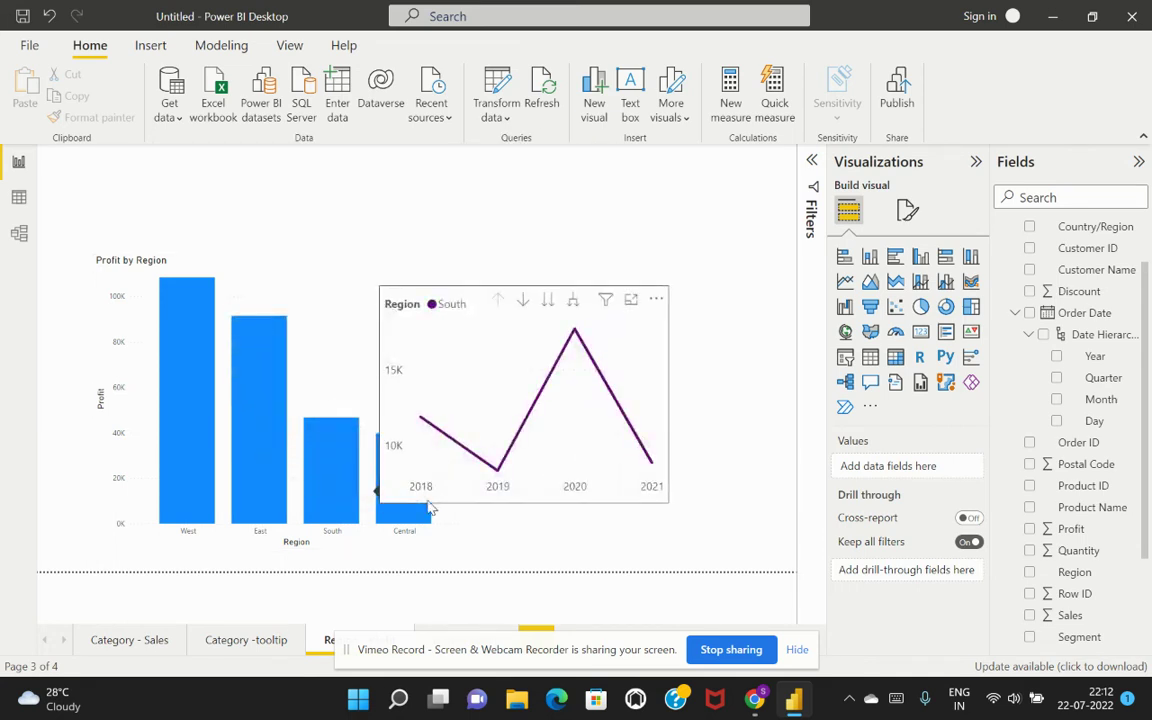
{"action": "mouse_move", "coordinate": [399, 499]}
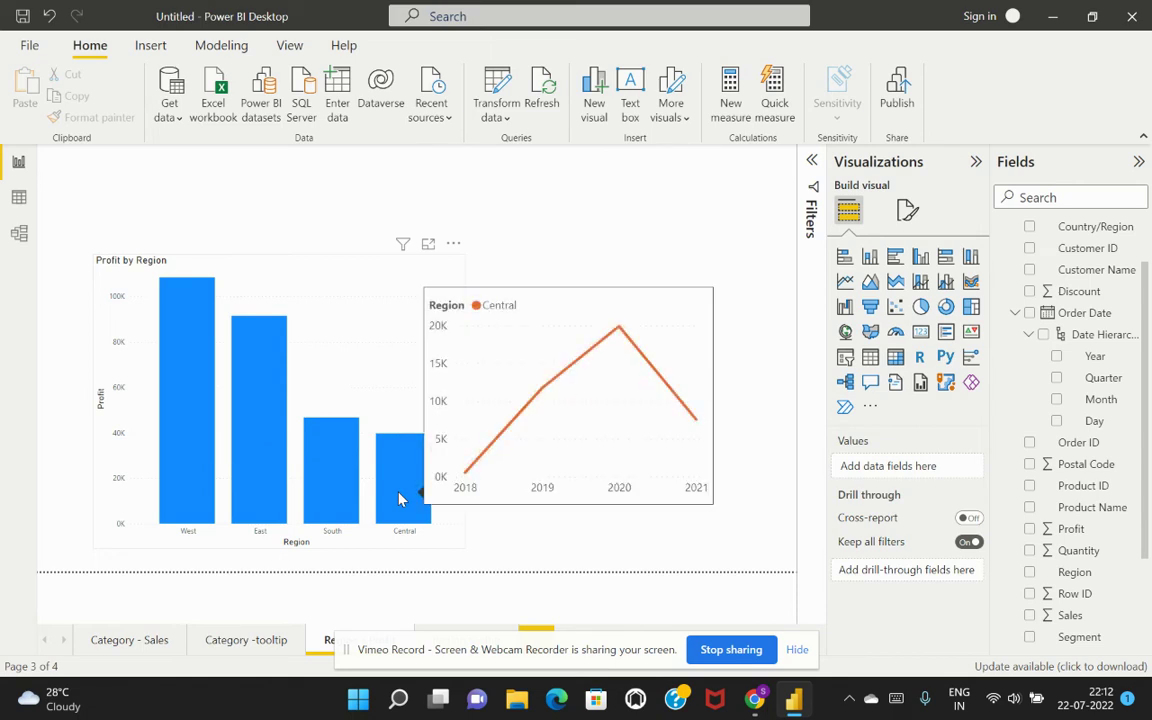
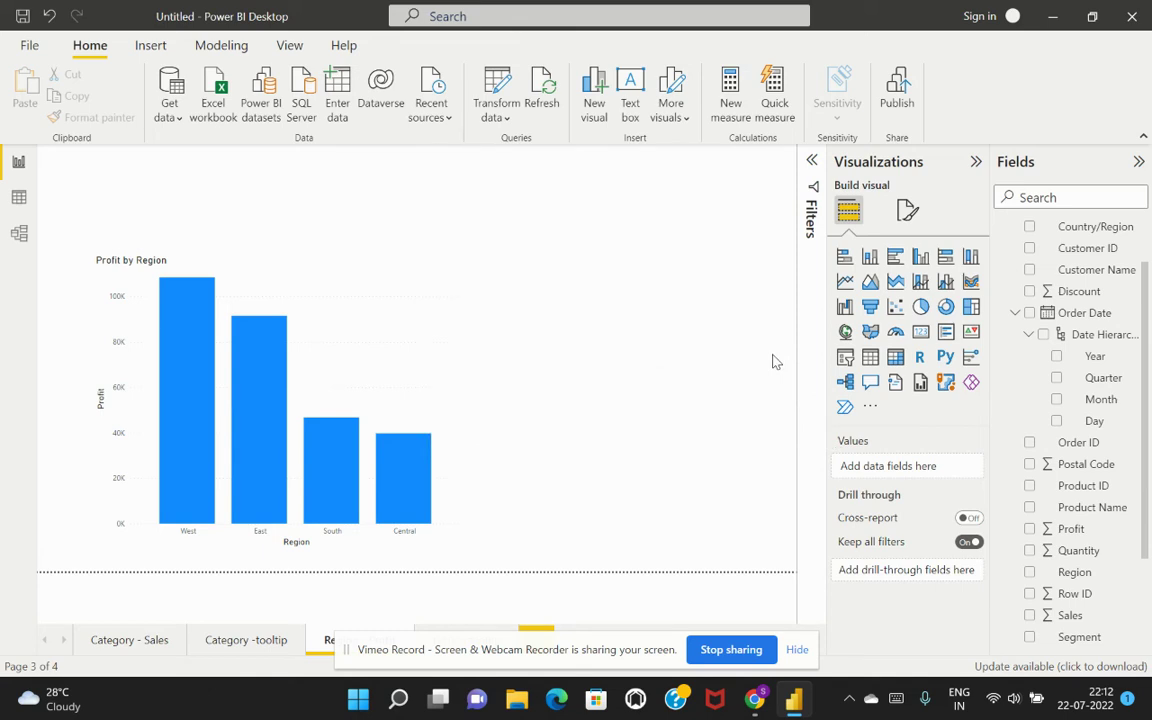
- Set the report page tooltip of the Profit by Region column chart to the Auto page option
{"action": "left_click", "coordinate": [907, 210]}
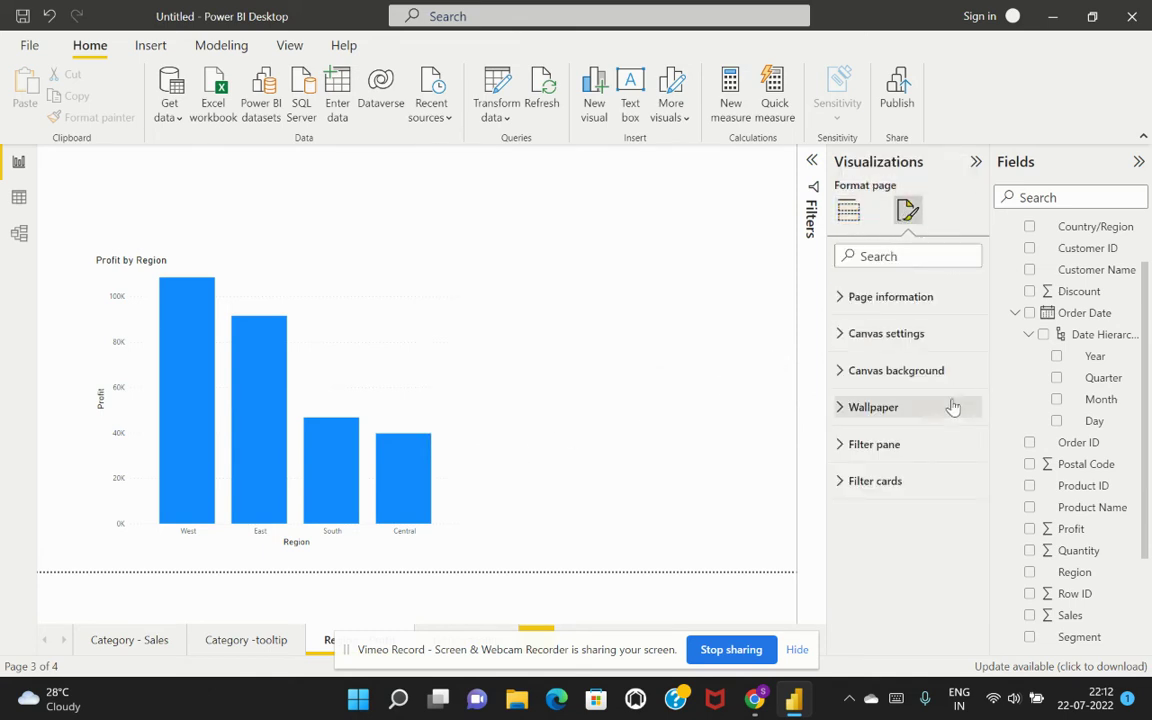
{"action": "left_click", "coordinate": [363, 357]}
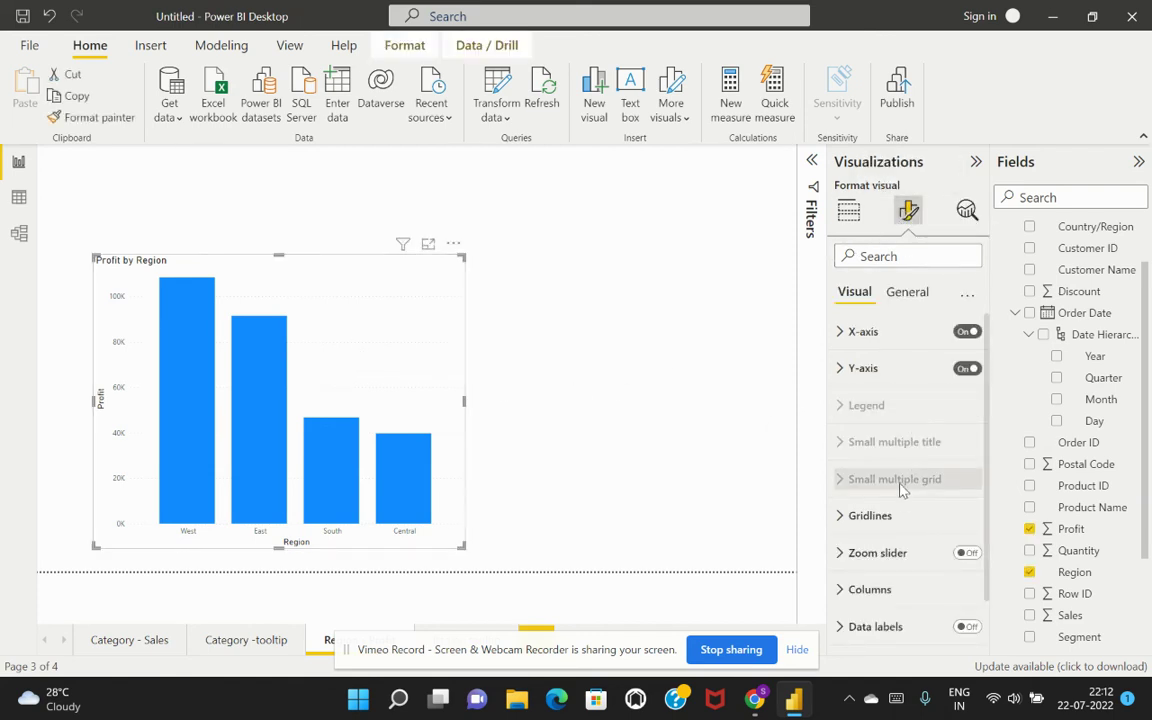
{"action": "left_click", "coordinate": [906, 293]}
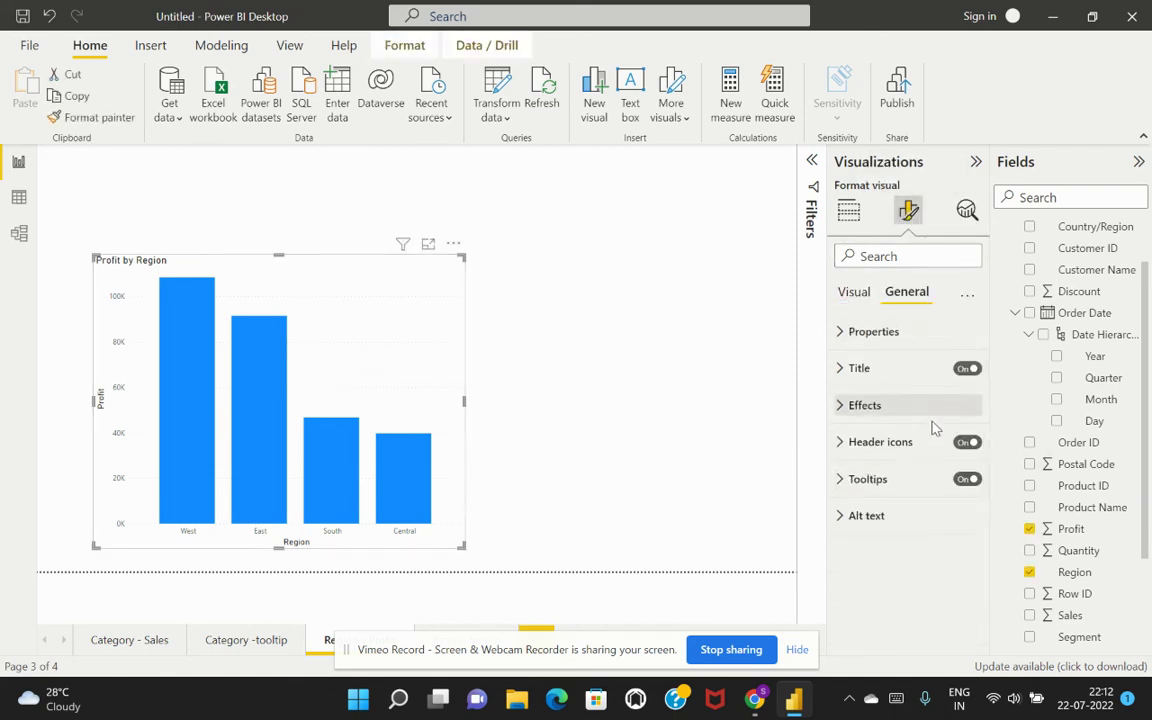
{"action": "left_click", "coordinate": [840, 479]}
{"action": "scroll", "coordinate": [897, 500], "scroll_direction": "down", "scroll_amount": 2}
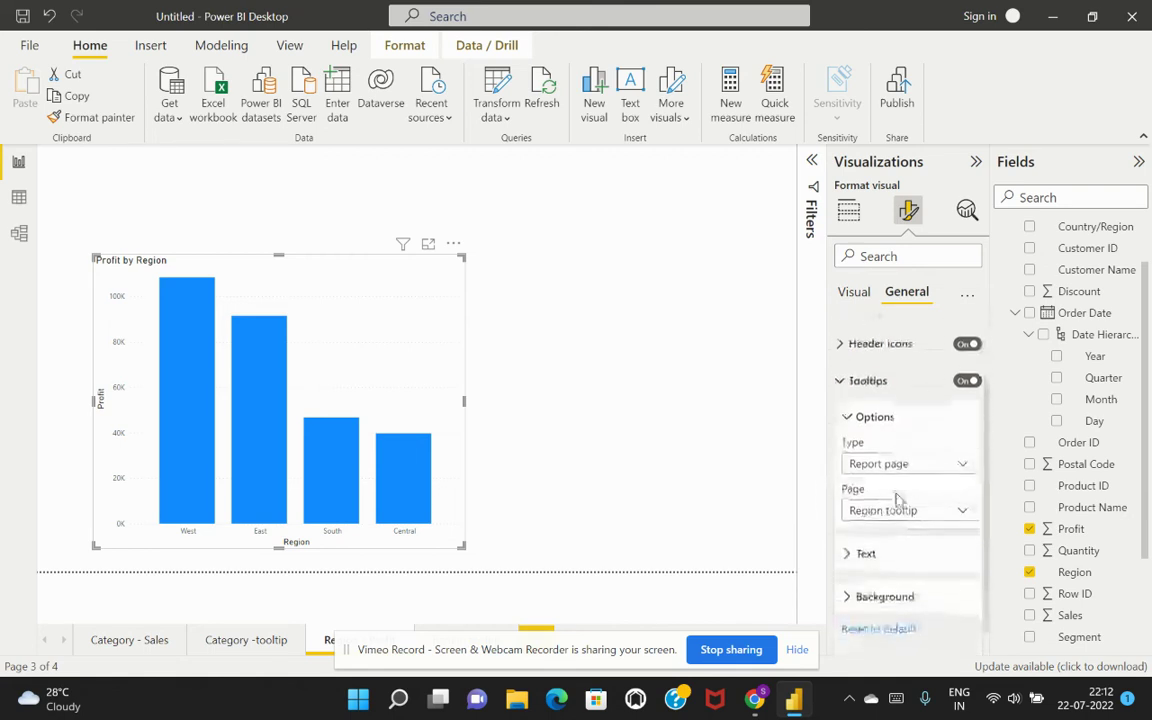
{"action": "left_click", "coordinate": [905, 506]}
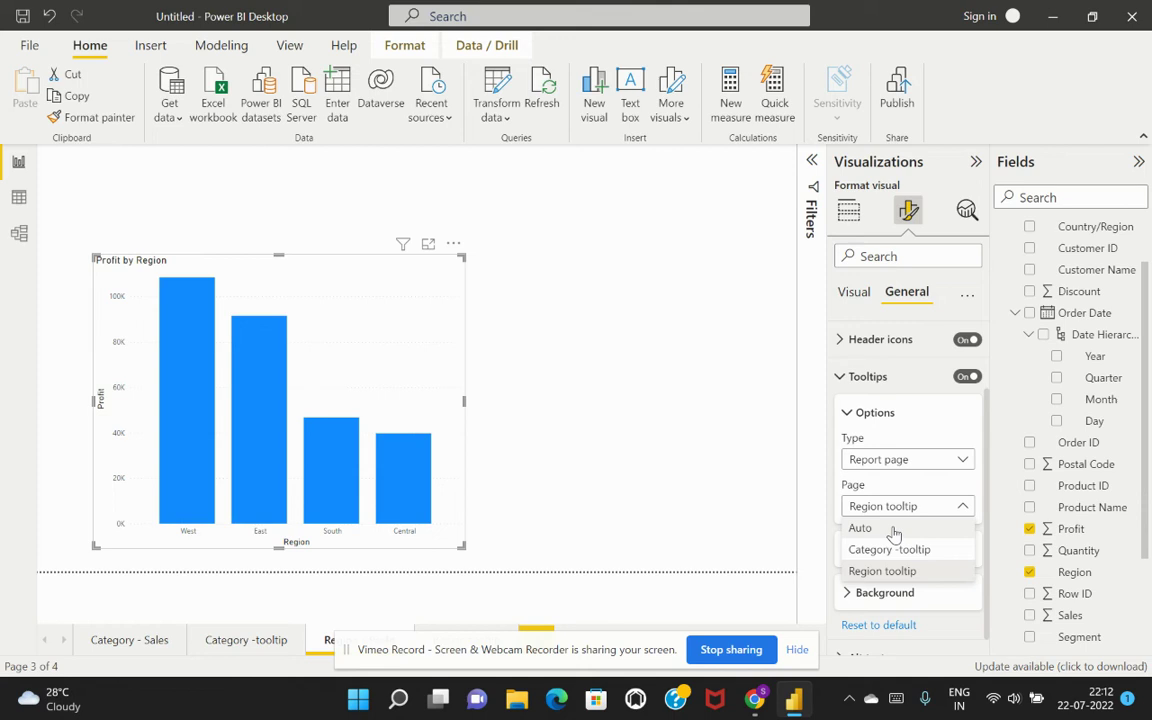
{"action": "left_click", "coordinate": [860, 528]}
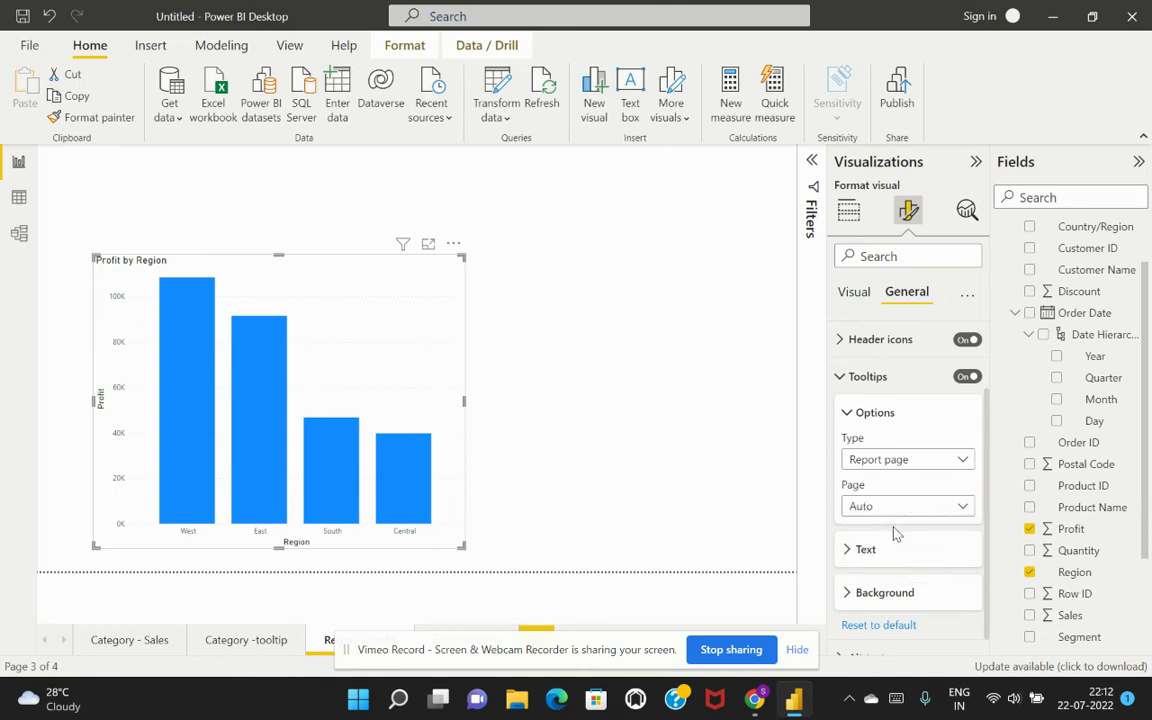
- Check the tooltips that the Profit by Region columns show with the automatic page setting
{"action": "left_click", "coordinate": [763, 373]}
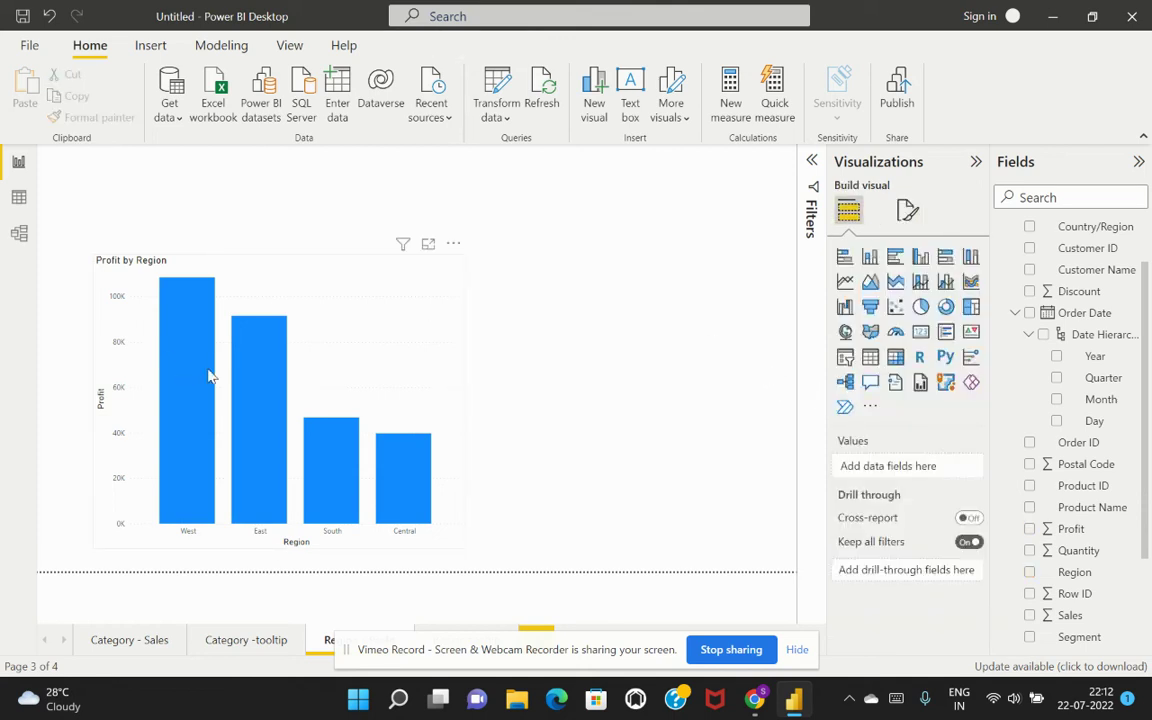
{"action": "mouse_move", "coordinate": [209, 376]}
{"action": "left_click", "coordinate": [373, 290]}
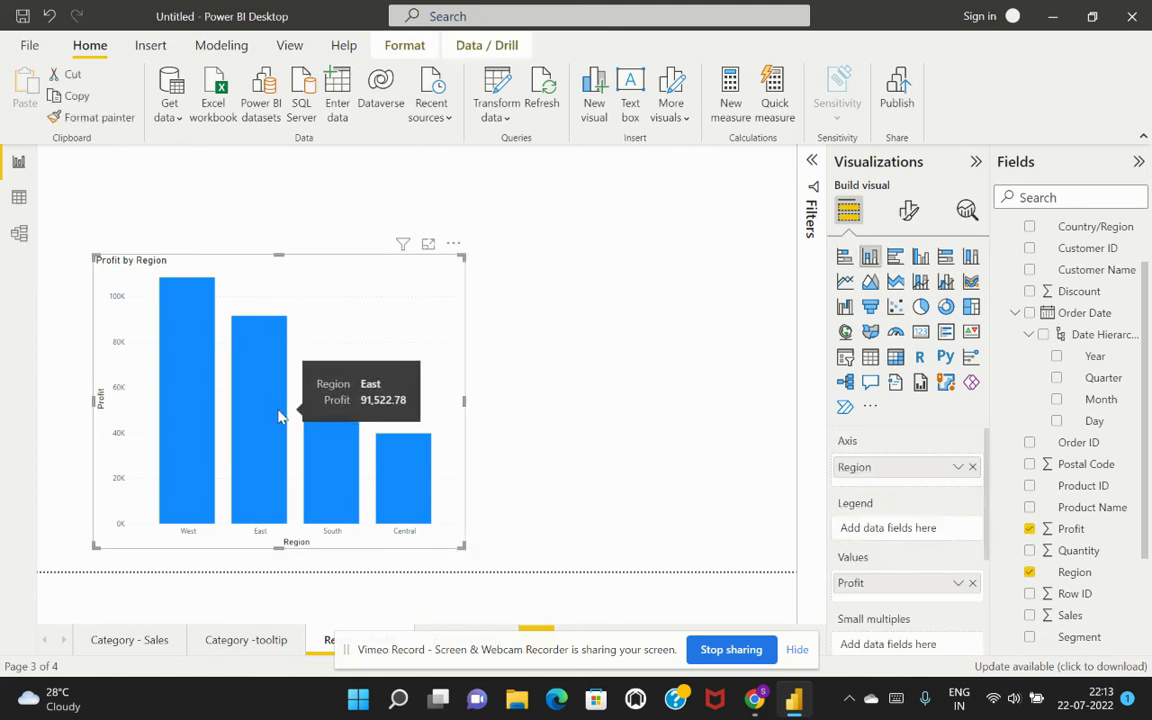
- Add Region to the tooltip fields of the Region tooltip page and check the East column's tooltip in the Profit by Region chart
{"action": "left_click", "coordinate": [460, 632]}
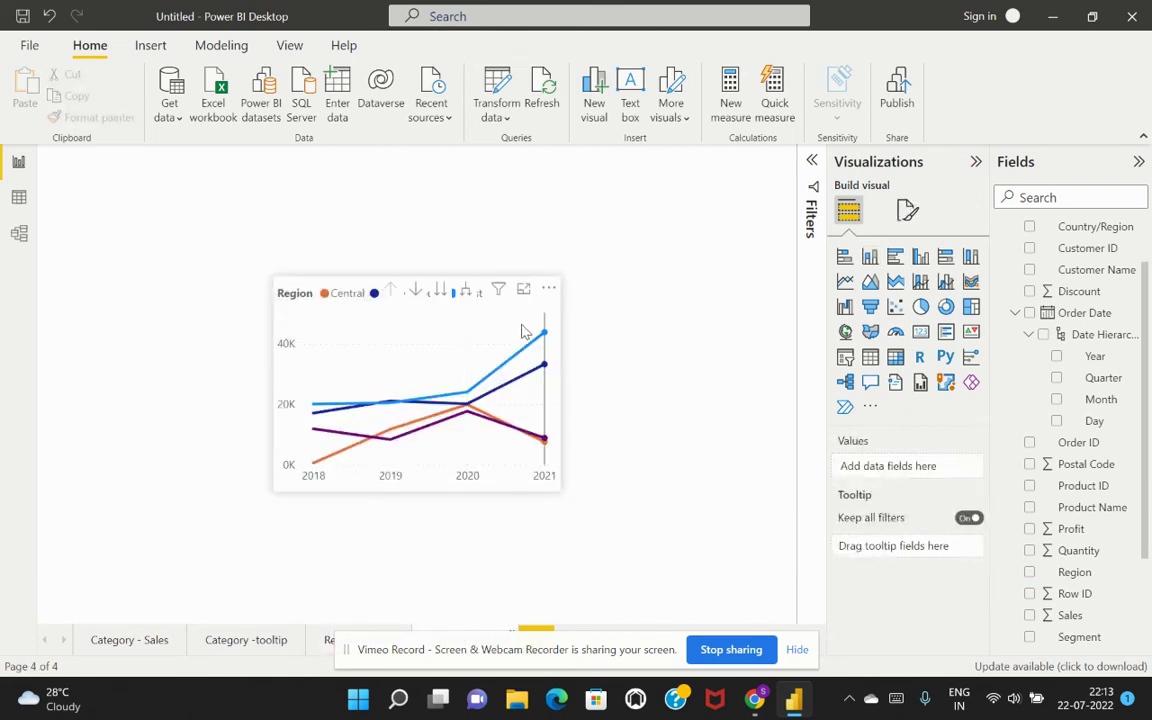
{"action": "left_click", "coordinate": [548, 307]}
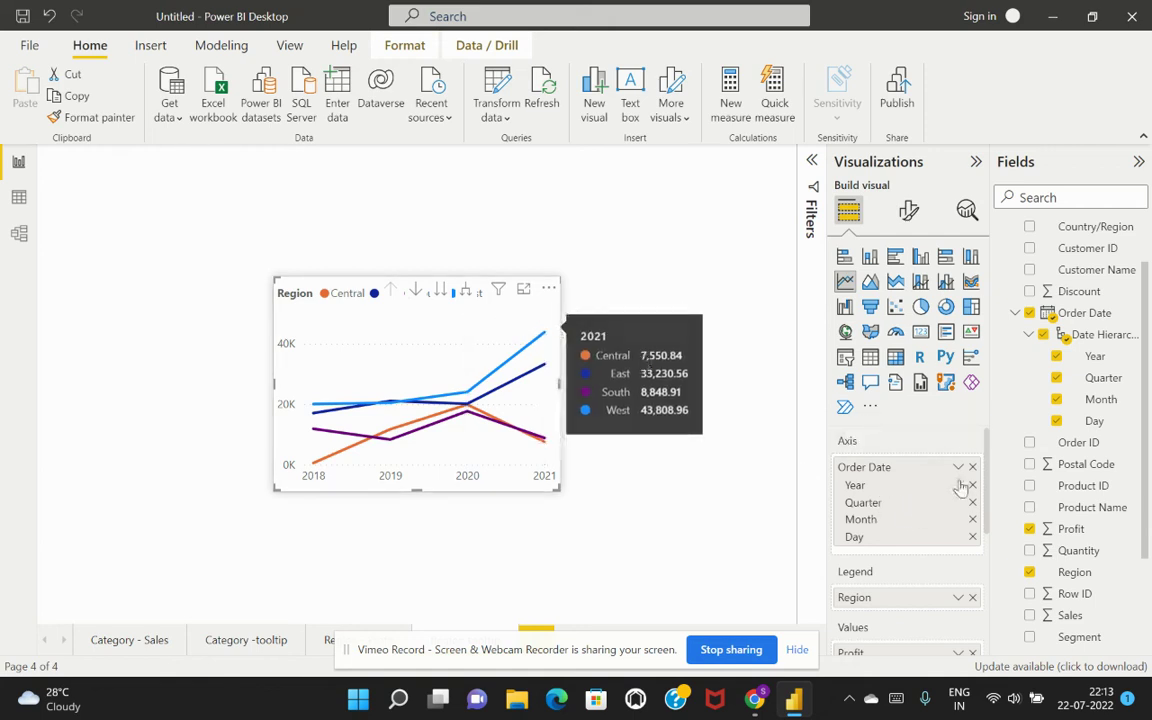
{"action": "scroll", "coordinate": [955, 500], "scroll_direction": "down", "scroll_amount": 2}
{"action": "scroll", "coordinate": [956, 502], "scroll_direction": "down", "scroll_amount": 3}
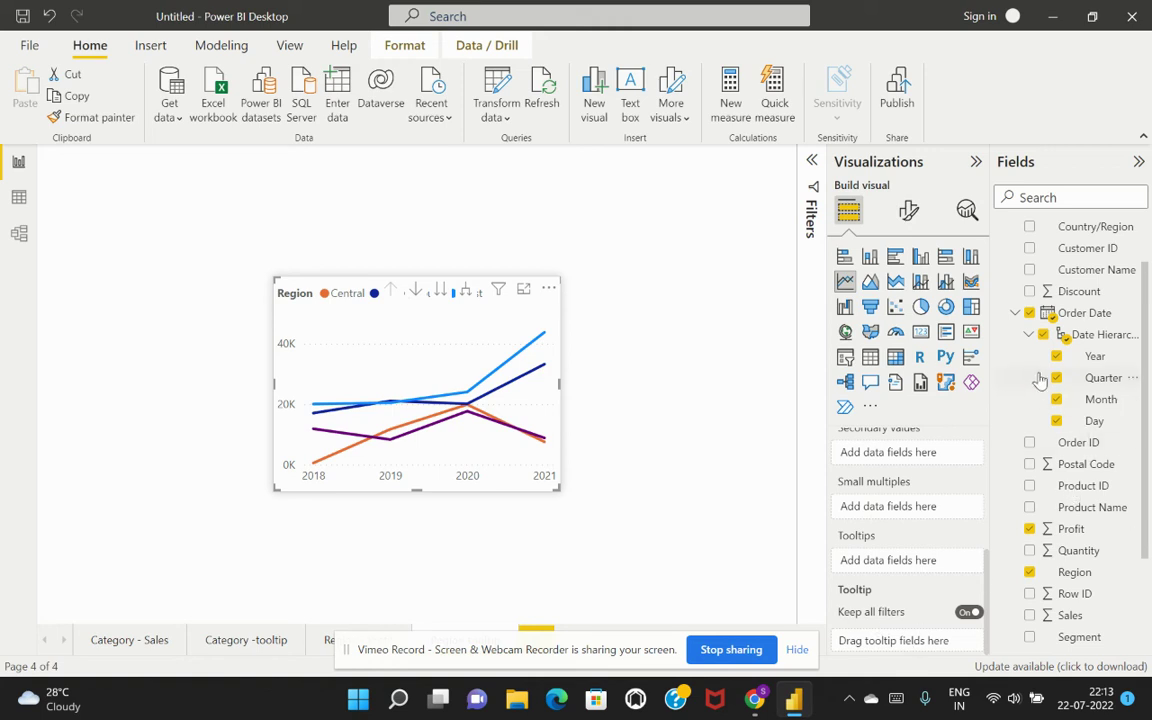
{"action": "scroll", "coordinate": [1050, 380], "scroll_direction": "up", "scroll_amount": 2}
{"action": "scroll", "coordinate": [1085, 362], "scroll_direction": "down", "scroll_amount": 3}
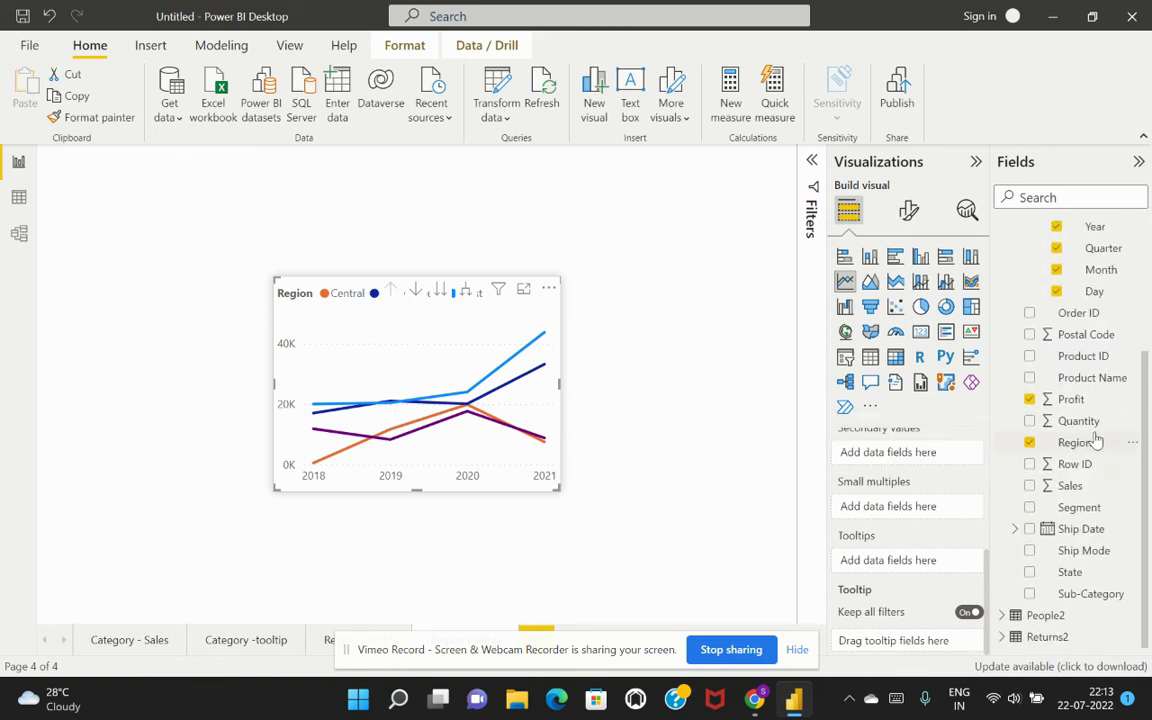
{"action": "left_click_drag", "start_coordinate": [1085, 447], "coordinate": [933, 643]}
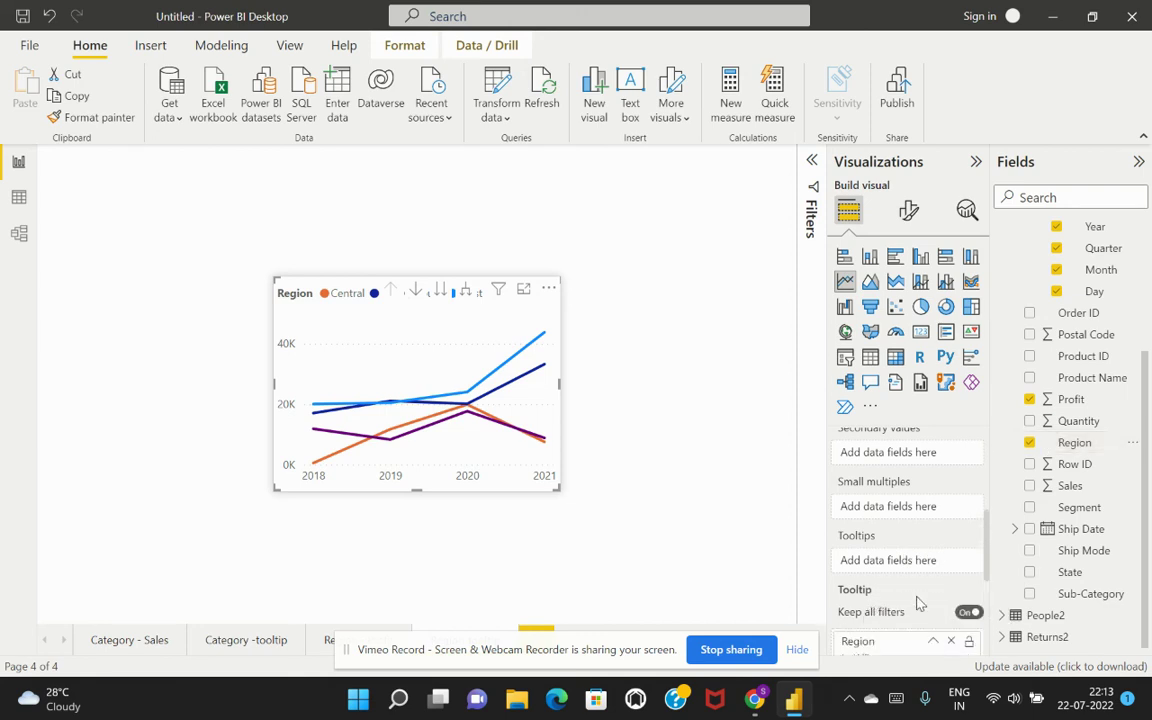
{"action": "left_click", "coordinate": [326, 640]}
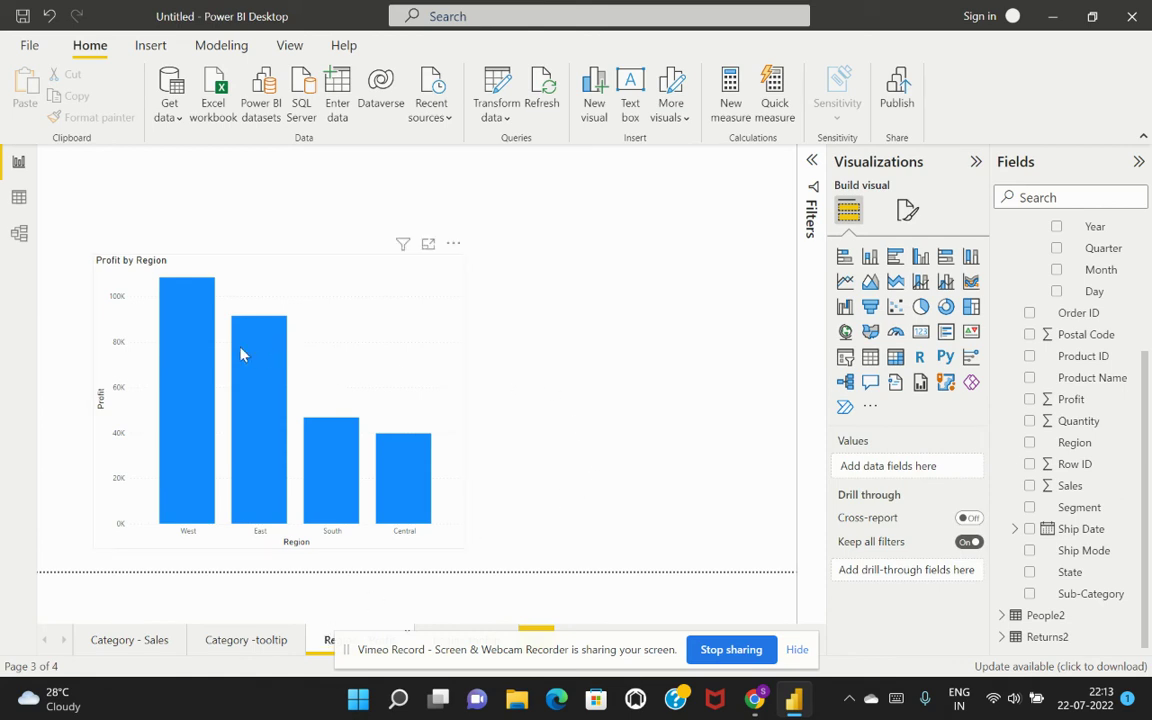
{"action": "mouse_move", "coordinate": [241, 354]}
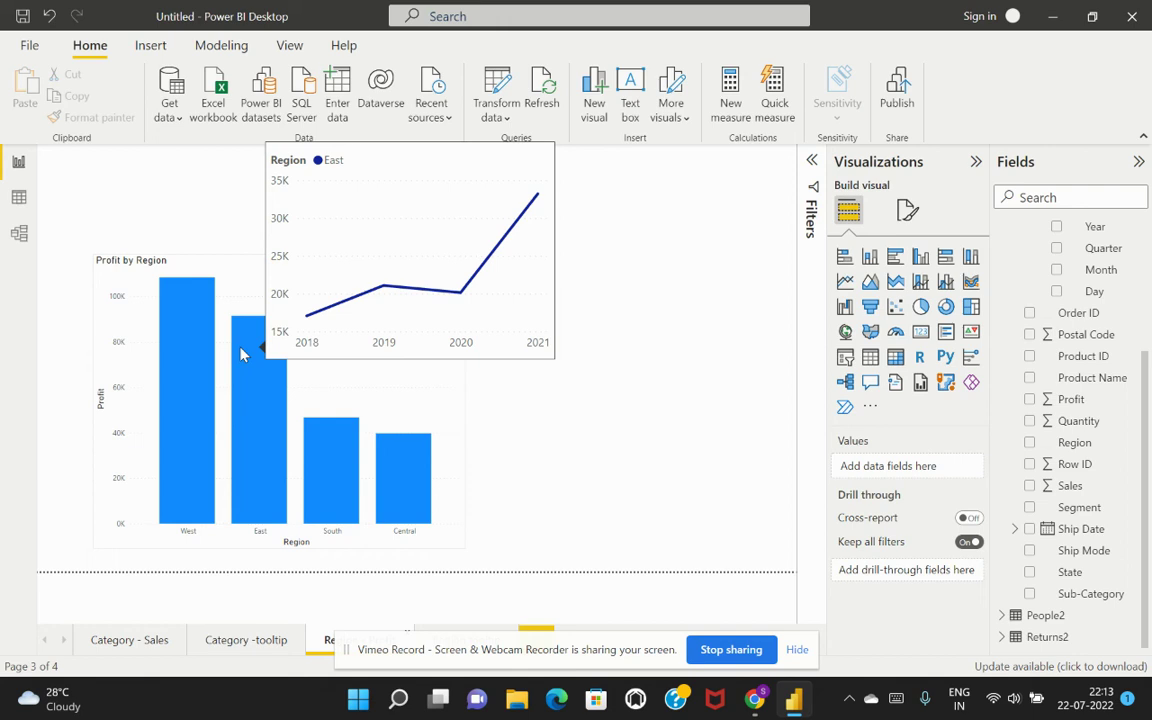
- Remove the Region field from the legend of the line chart on the Region tooltip page
{"action": "left_click", "coordinate": [452, 632]}
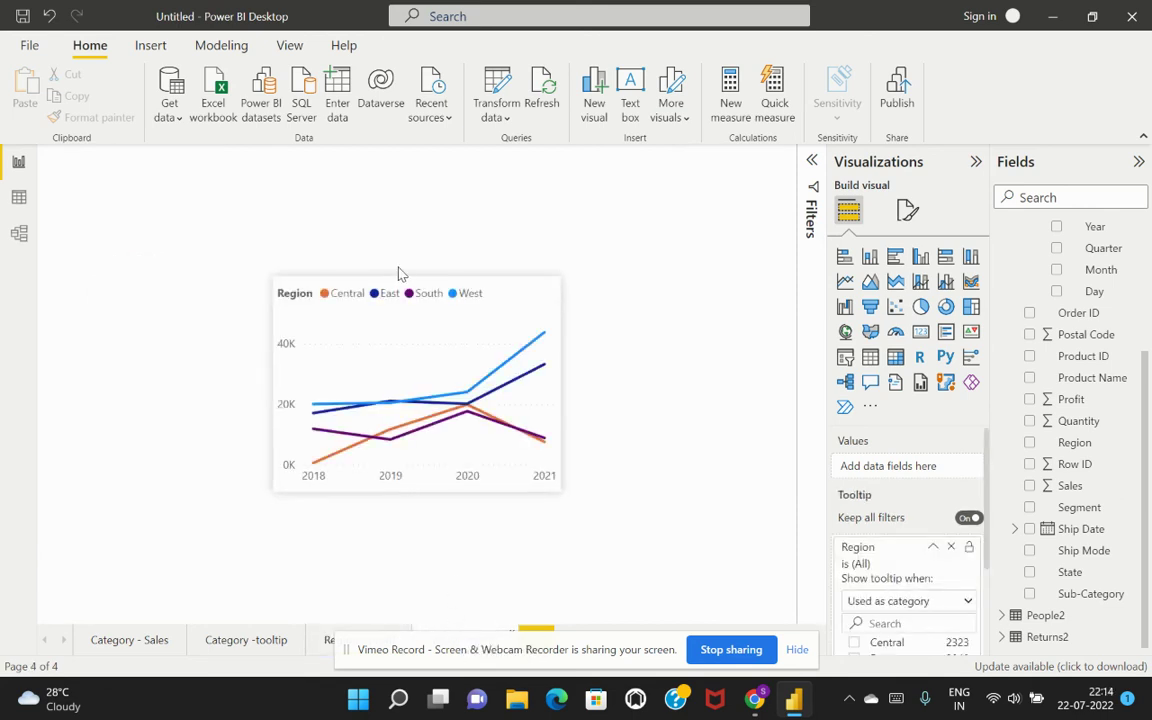
{"action": "left_click", "coordinate": [423, 330]}
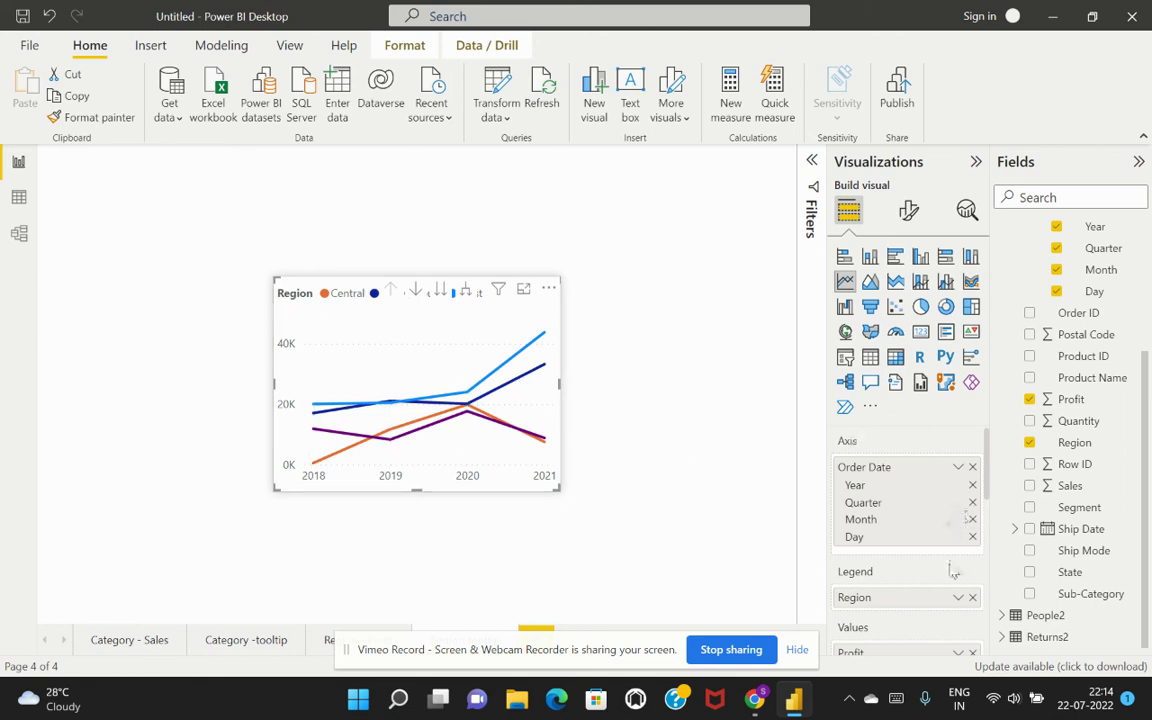
{"action": "left_click", "coordinate": [972, 597]}
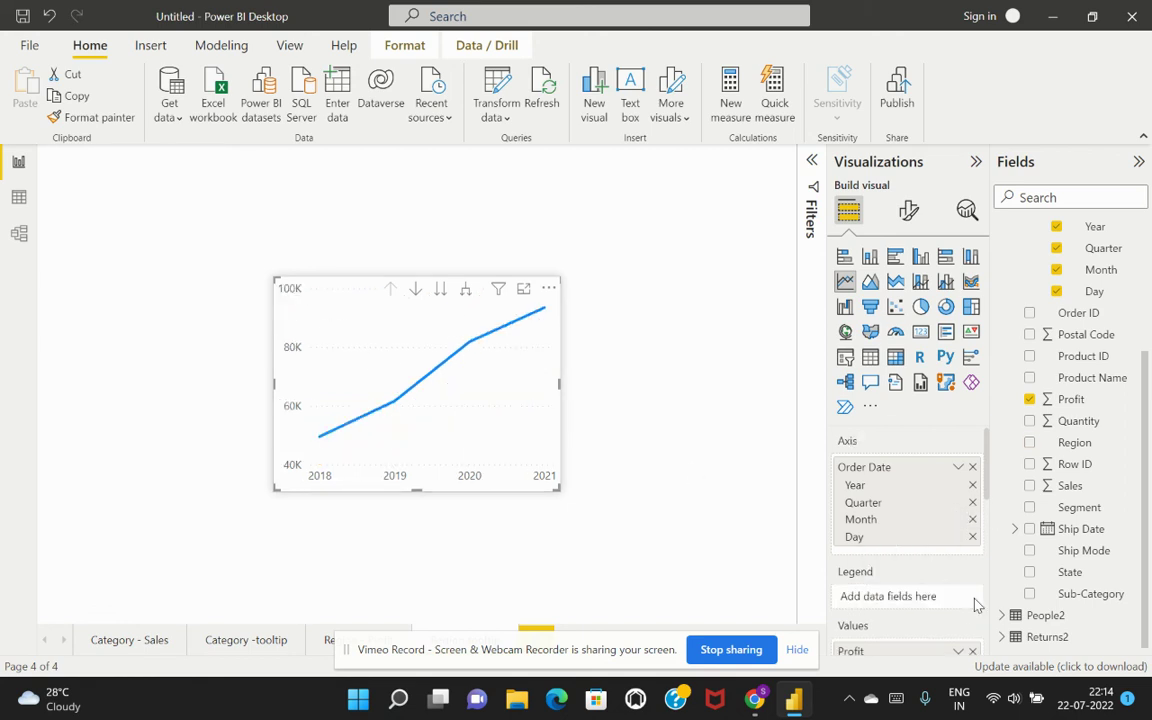
- Convert the tooltip page's line chart to a stacked column chart and check the East column's tooltip in the Profit by Region chart
{"action": "left_click", "coordinate": [871, 258]}
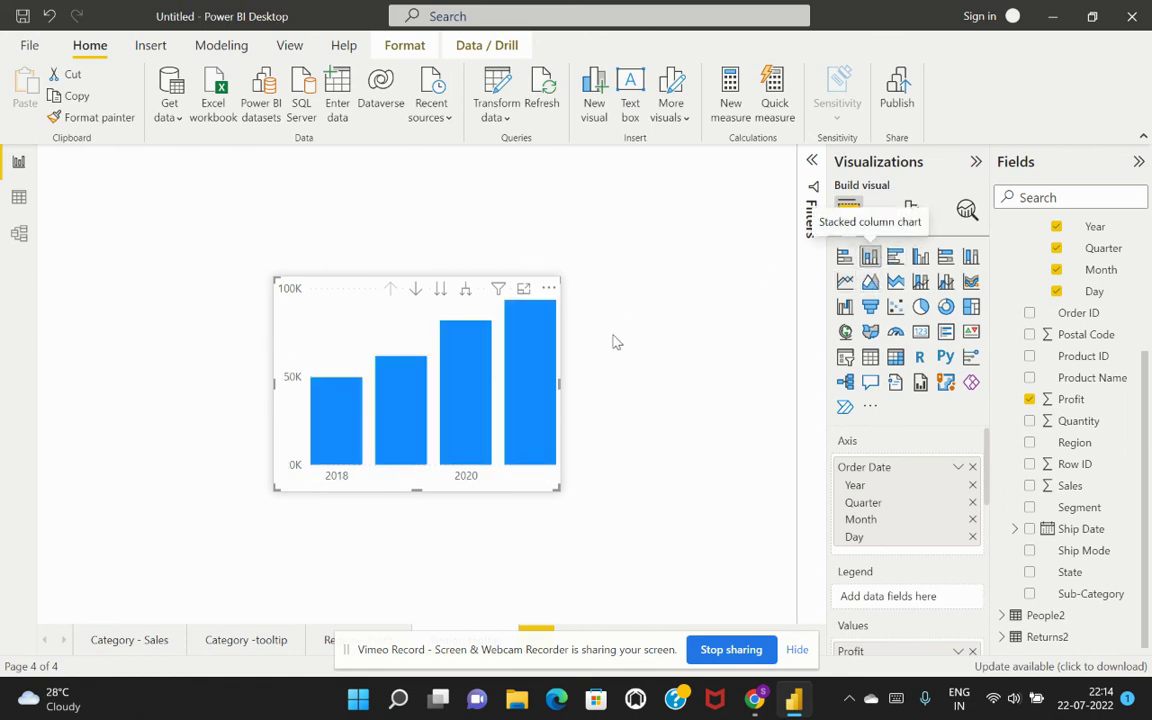
{"action": "left_click", "coordinate": [327, 638]}
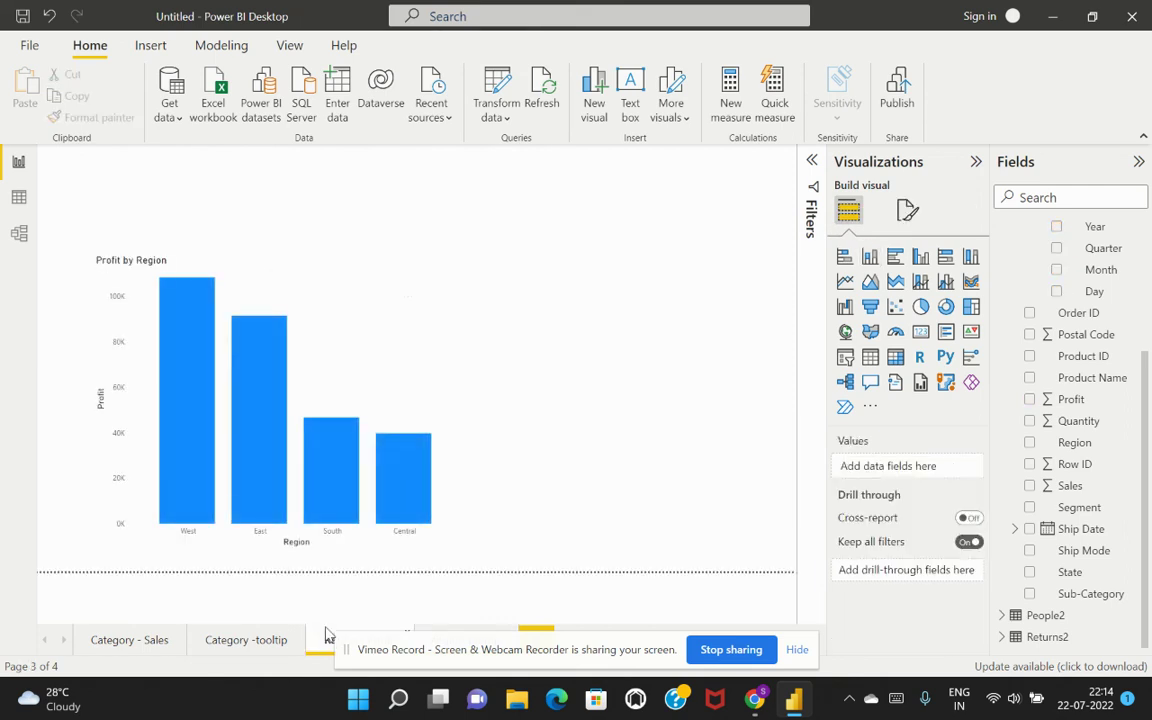
{"action": "mouse_move", "coordinate": [272, 419]}
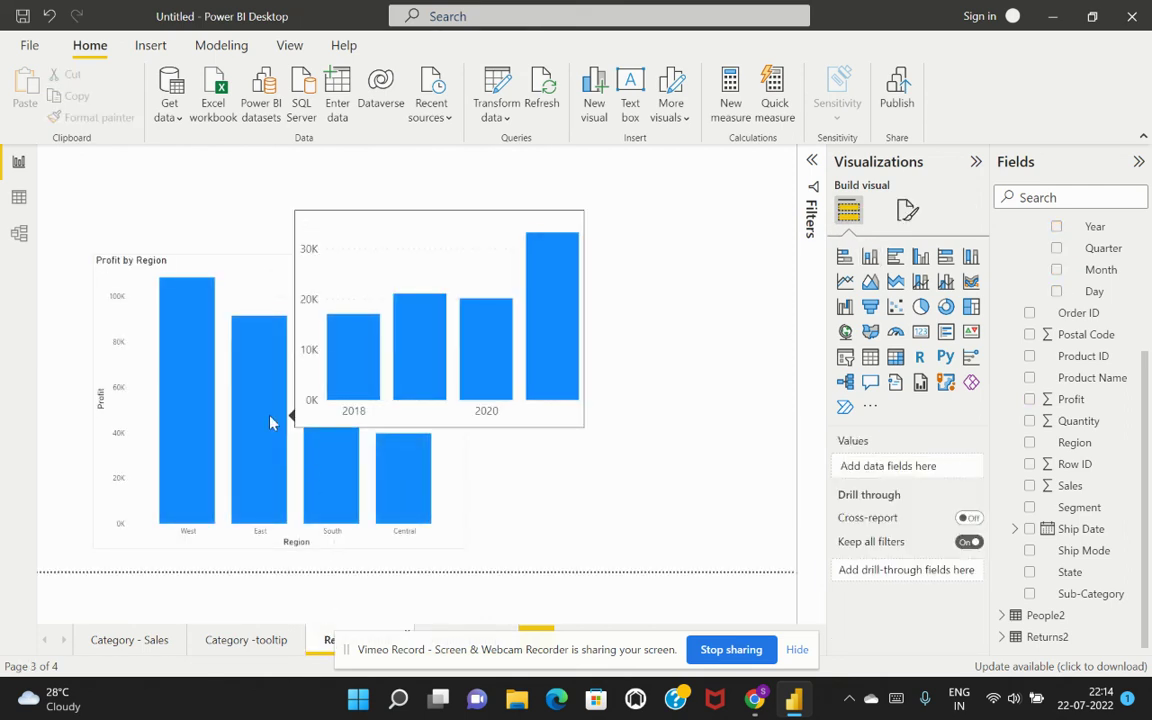